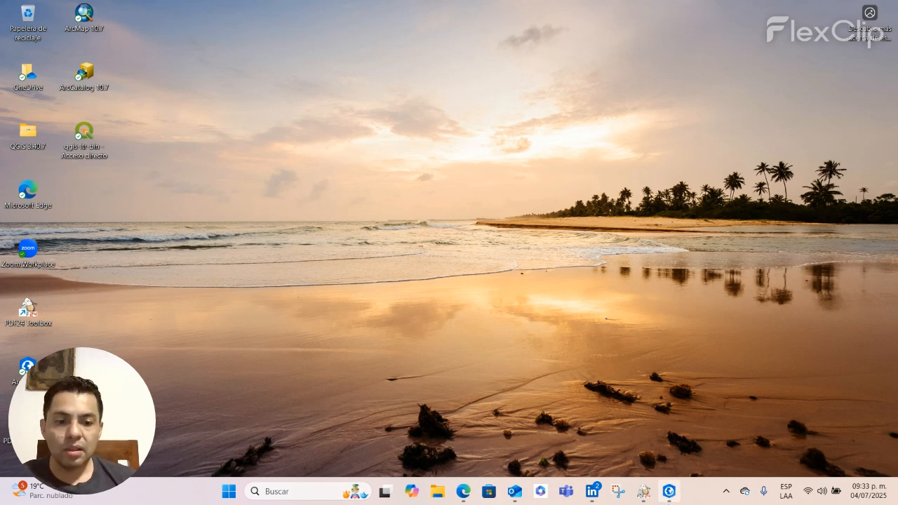
Switch to ArcGIS Pro, show the c104_PairwiseDissolve road layer on the map to inspect it, and hide it again.
click(669, 491)
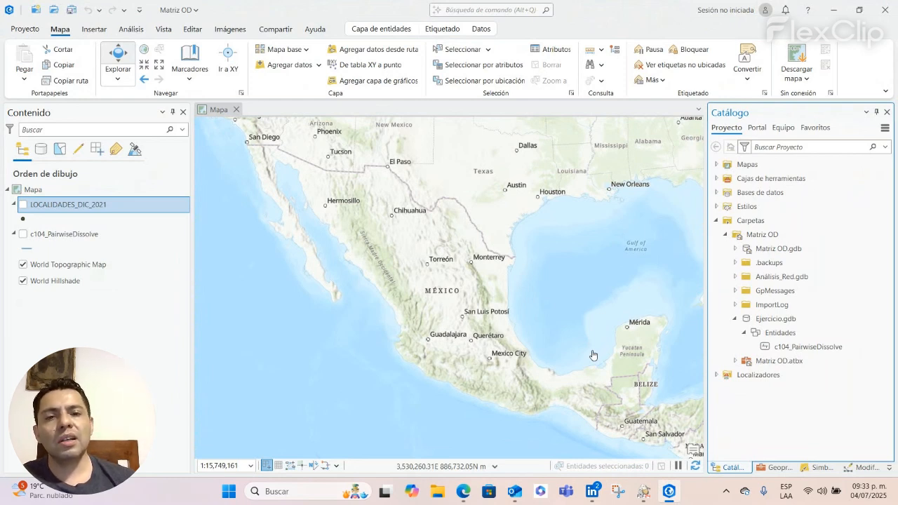
click(70, 238)
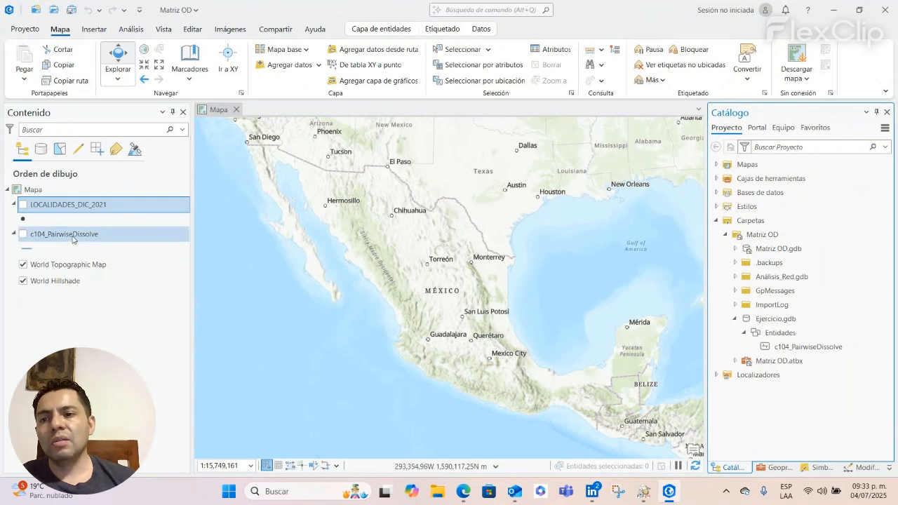
click(23, 234)
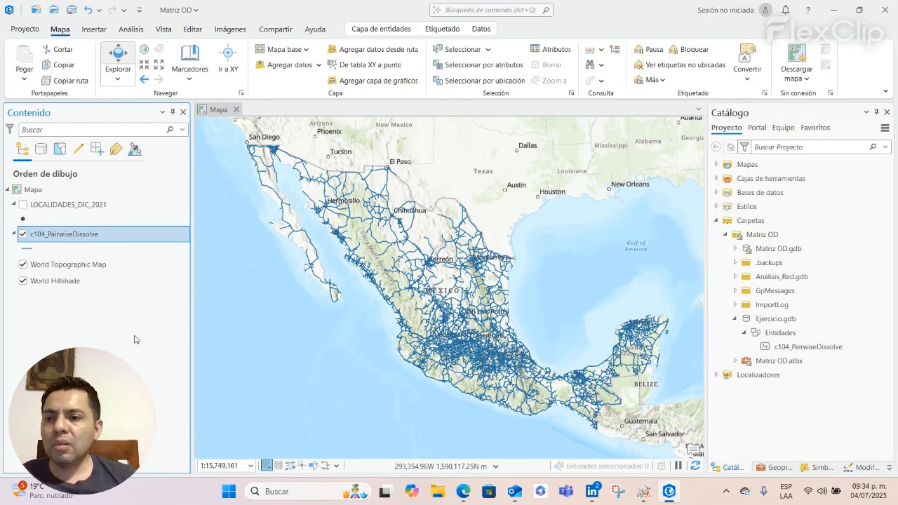
click(23, 235)
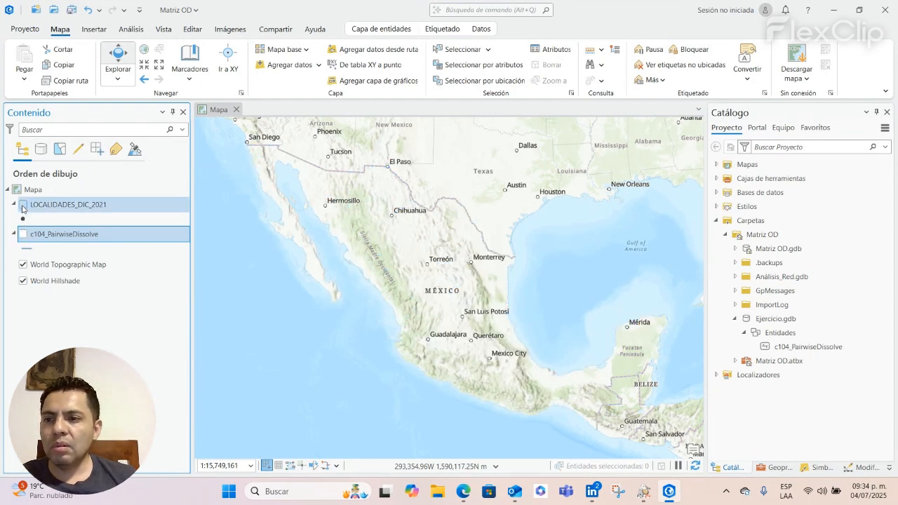
Display the LOCALIDADES_DIC_2021 layer, review its attribute table, and close the table and hide the layer again.
click(23, 204)
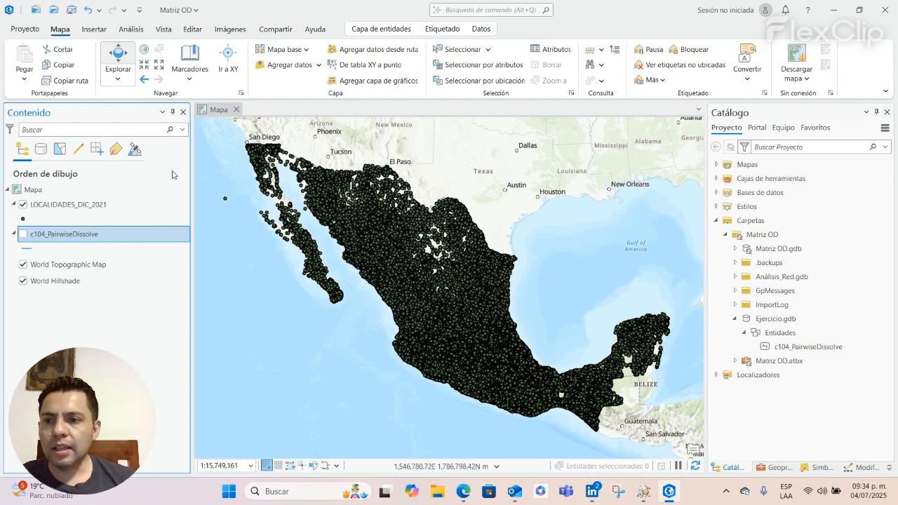
click(96, 208)
right_click(95, 208)
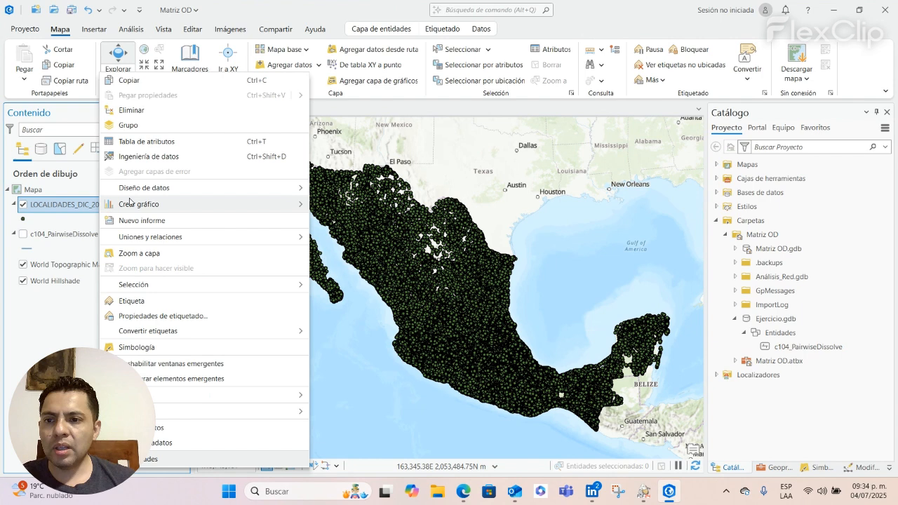
click(161, 140)
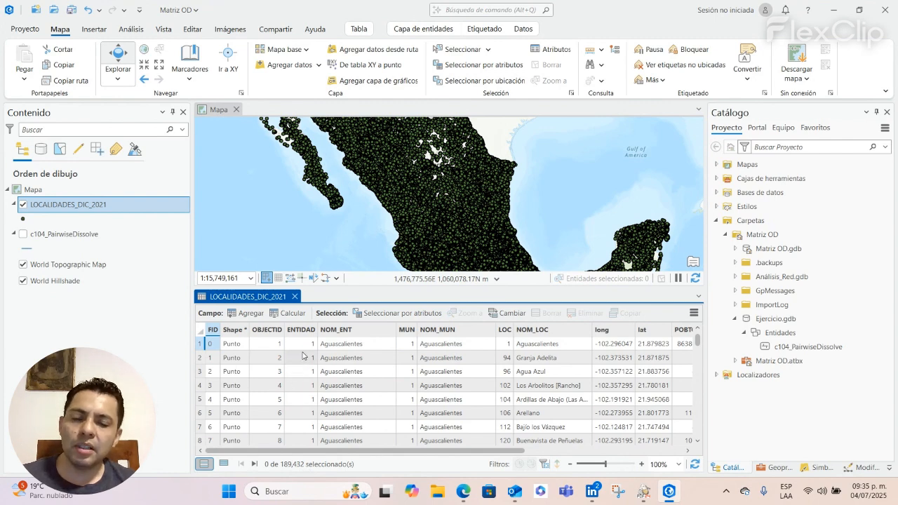
click(294, 296)
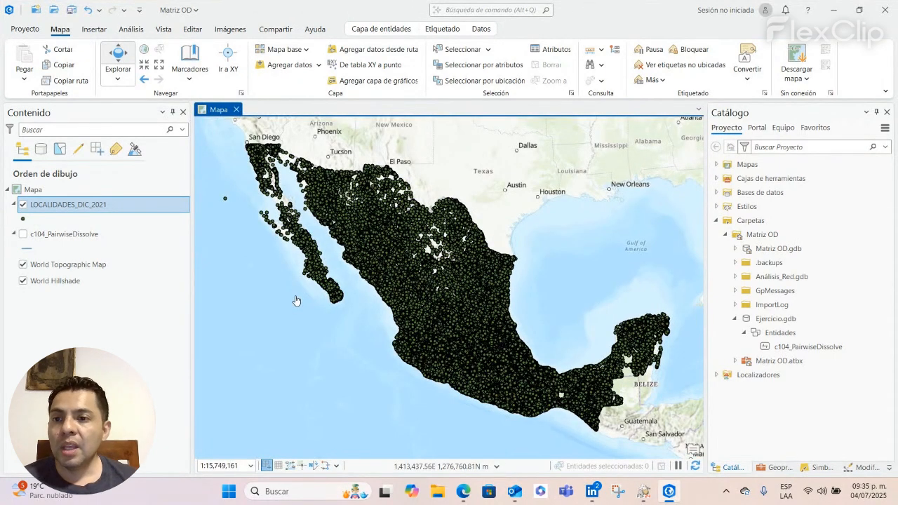
click(23, 205)
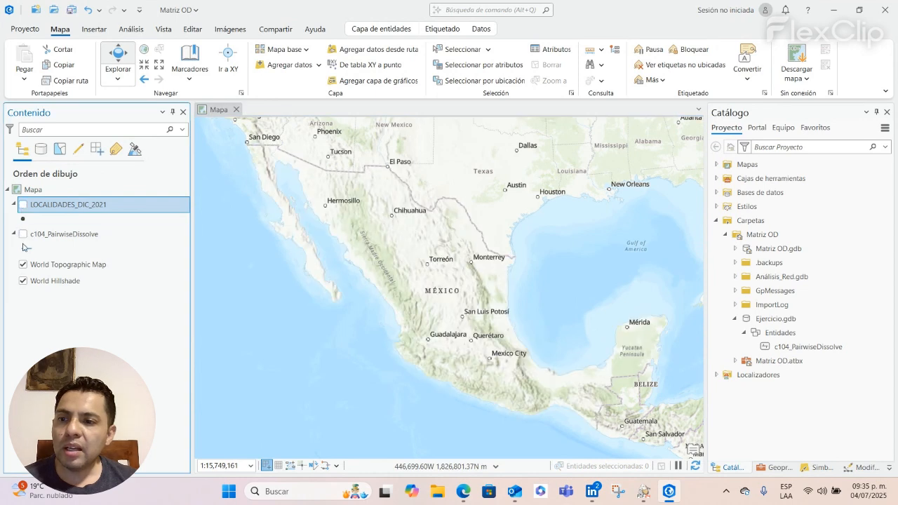
Briefly turn the c104_PairwiseDissolve layer on and off to review the national road coverage.
click(23, 235)
click(110, 239)
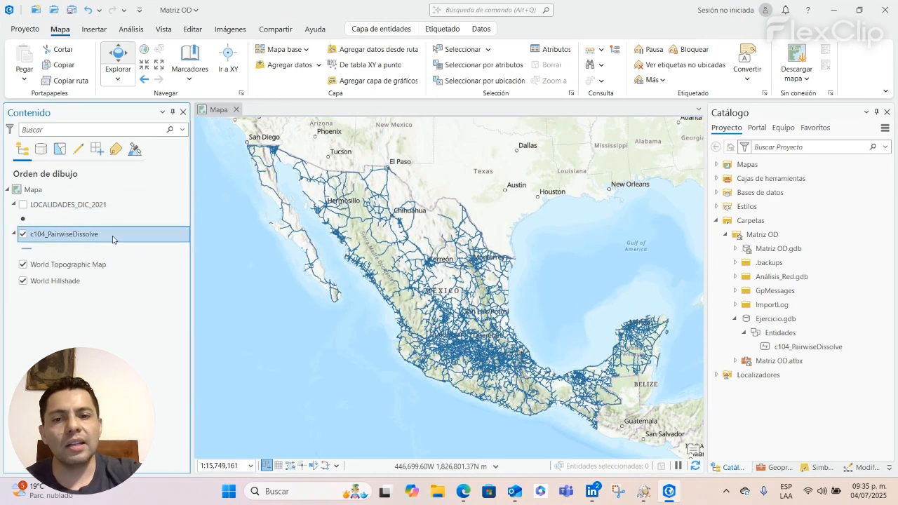
click(23, 236)
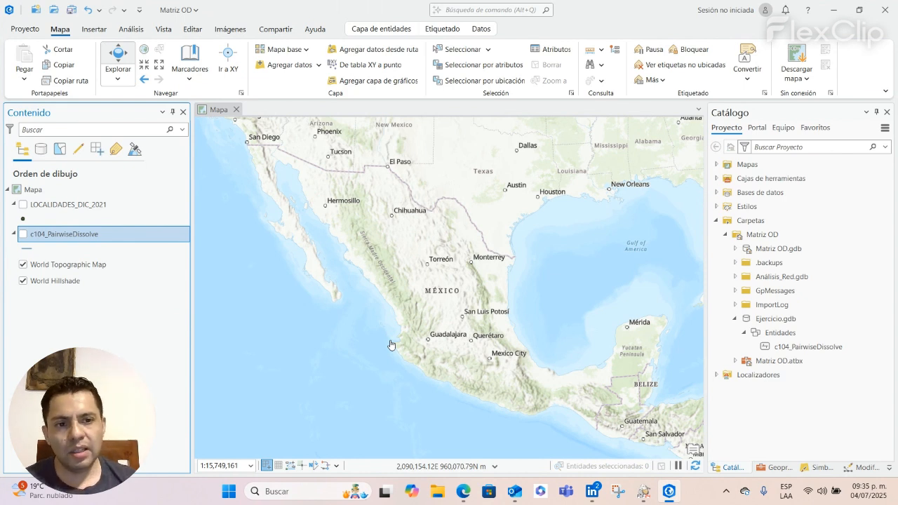
Examine the Ejercicio.gdb geodatabase, its Entidades feature dataset and the c104_PairwiseDissolve feature class it contains.
click(777, 321)
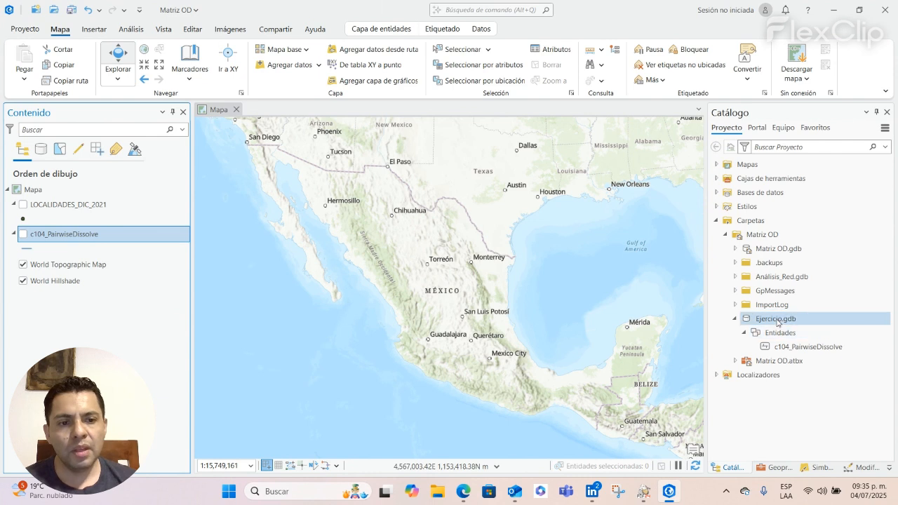
mouse_move(777, 322)
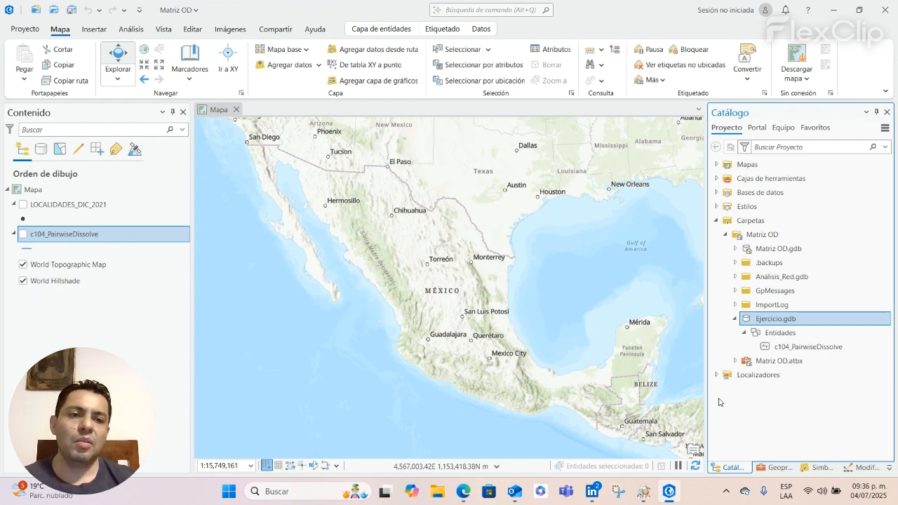
click(791, 336)
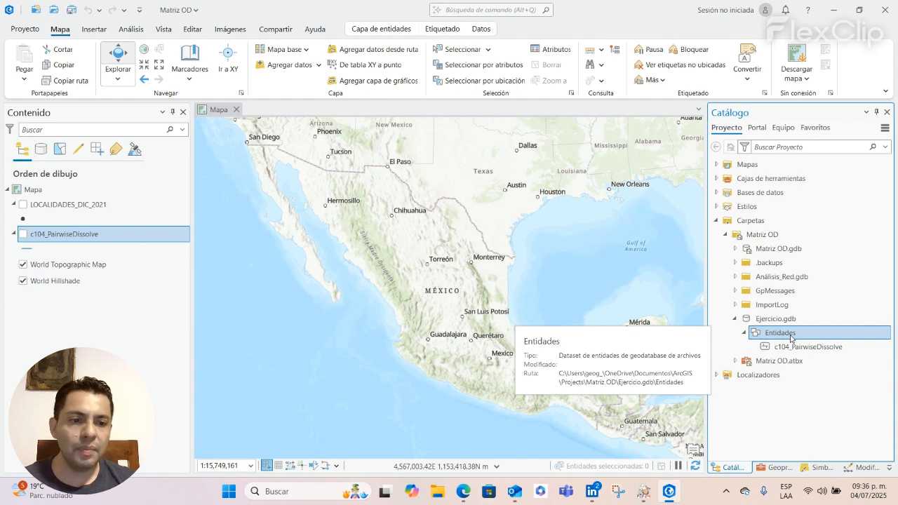
click(804, 346)
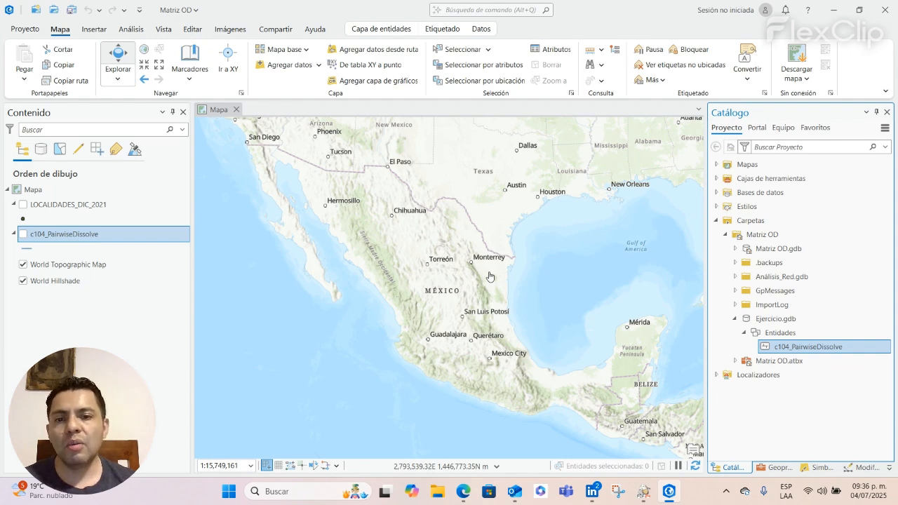
Make the c104_PairwiseDissolve layer visible and inspect the roads between Torreón, Parras and Saltillo up close.
click(27, 234)
scroll(444, 273, up, 4)
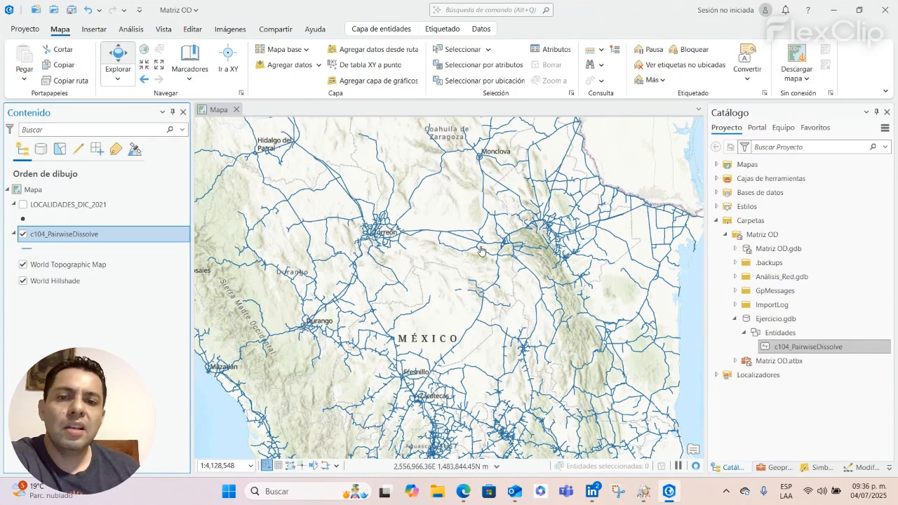
scroll(433, 247, up, 5)
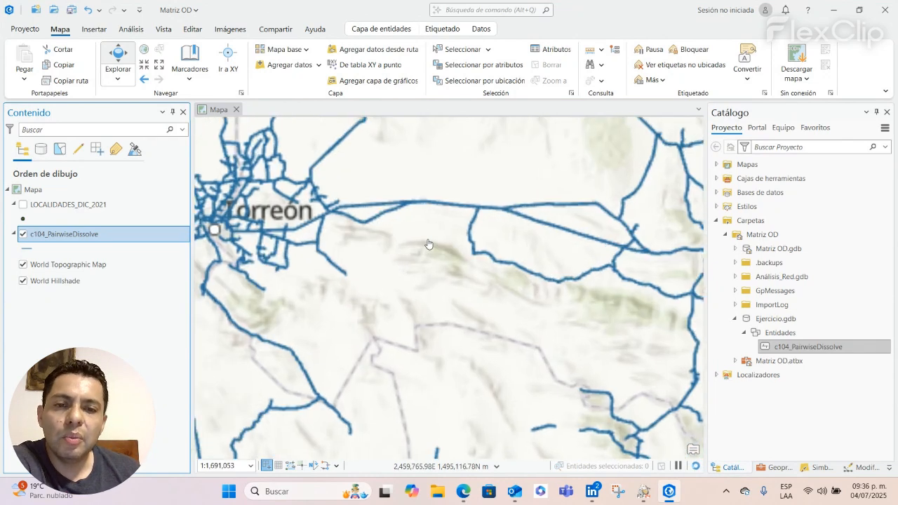
scroll(400, 270, down, 1)
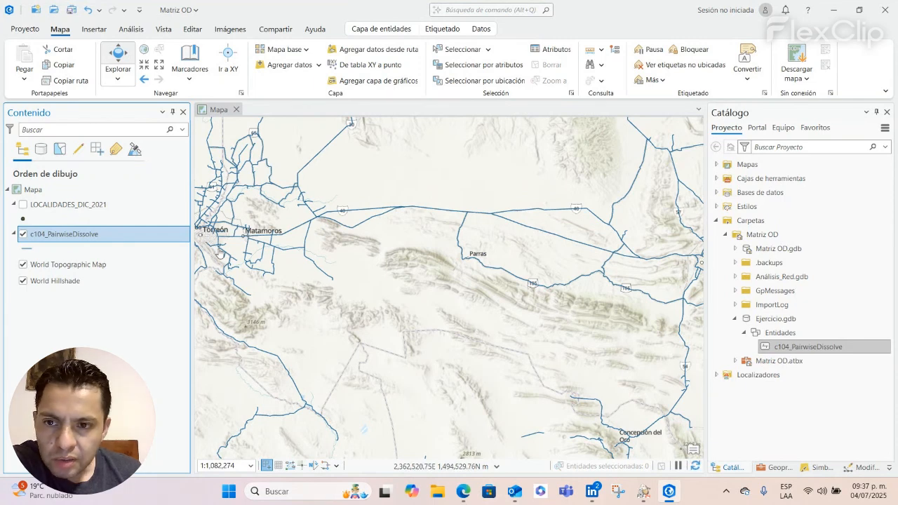
drag(205, 237, 280, 255)
drag(577, 304, 366, 247)
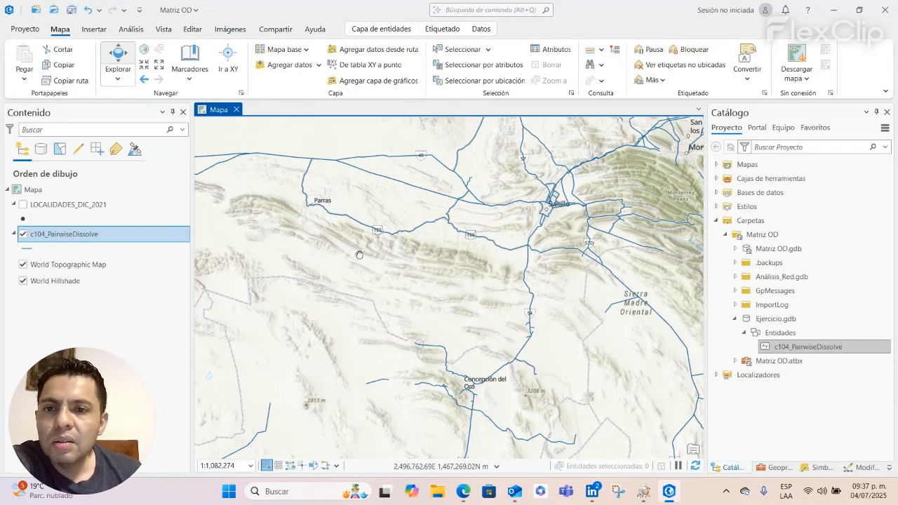
drag(341, 251, 503, 303)
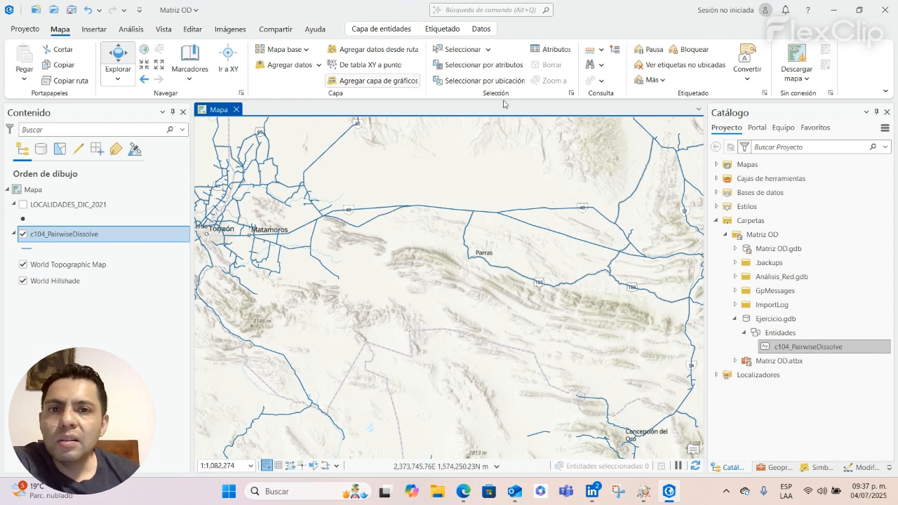
Select individual road segments east from Matamoros towards Saltillo to check where the lines are split, and clear the selection.
click(452, 51)
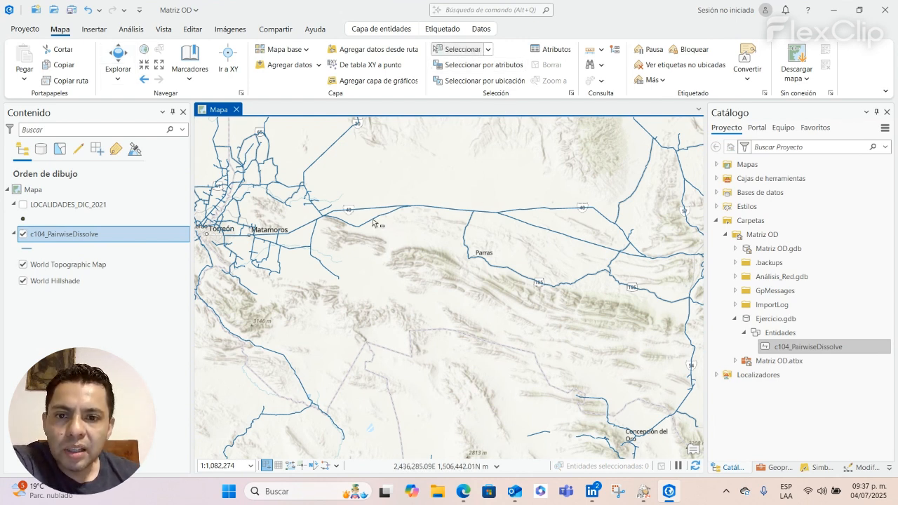
click(391, 215)
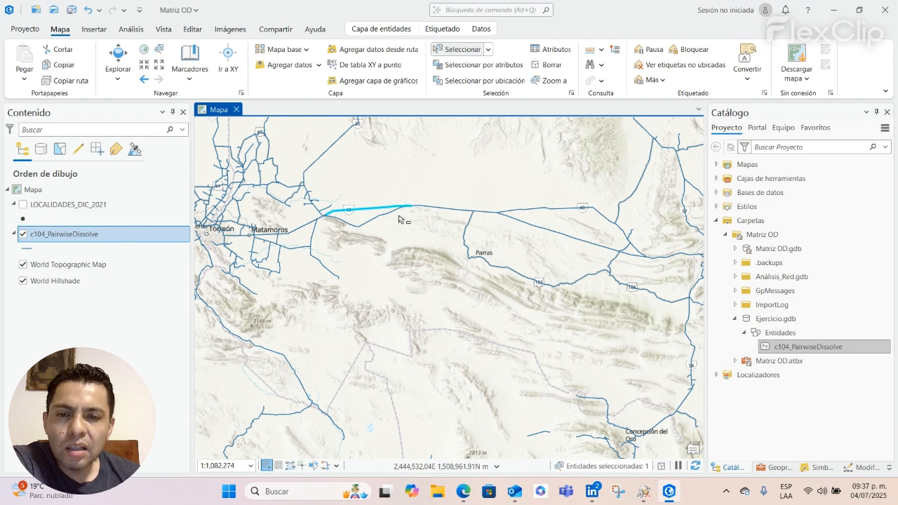
drag(442, 224, 443, 224)
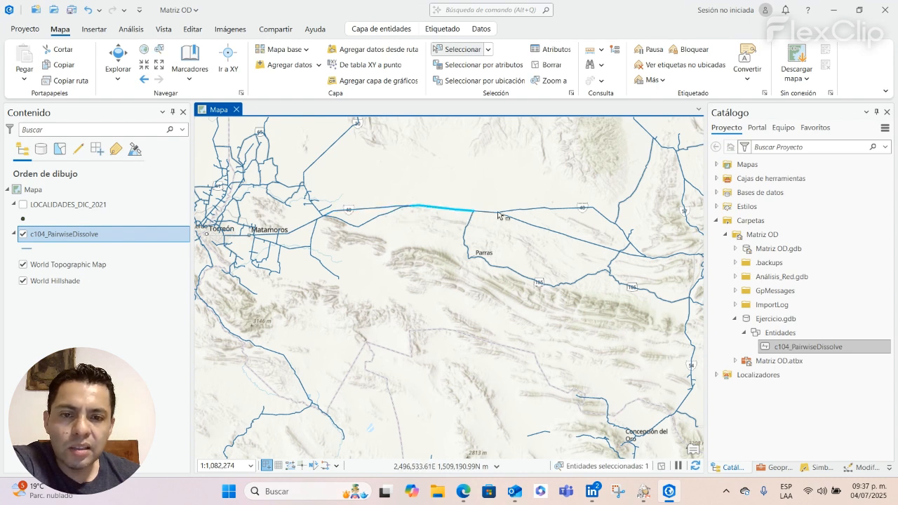
click(539, 229)
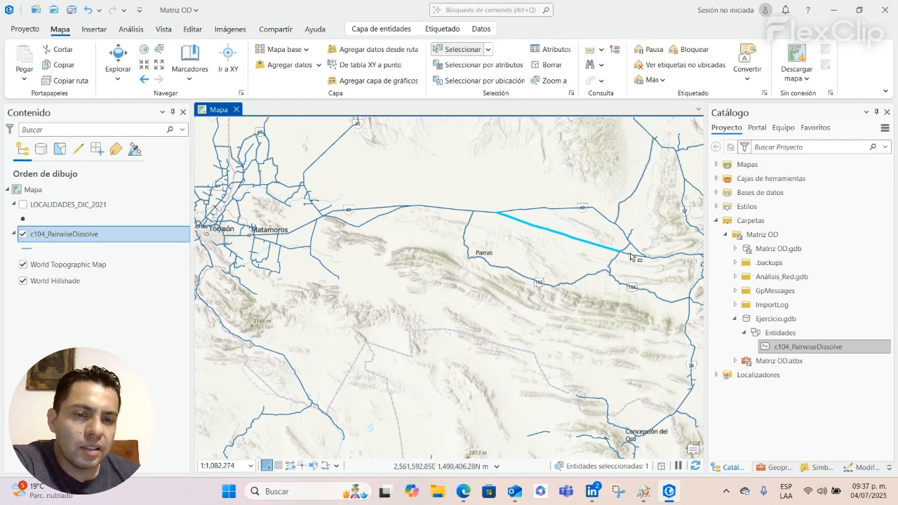
click(635, 256)
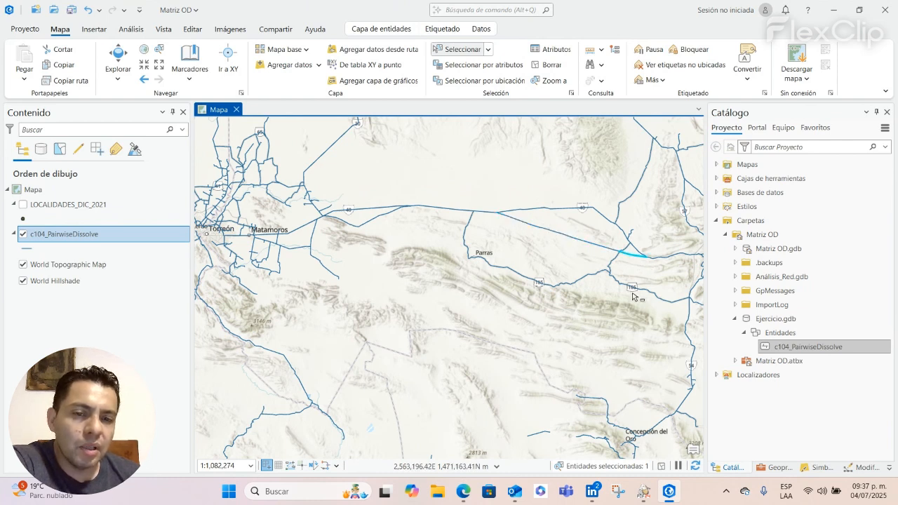
click(659, 266)
click(542, 64)
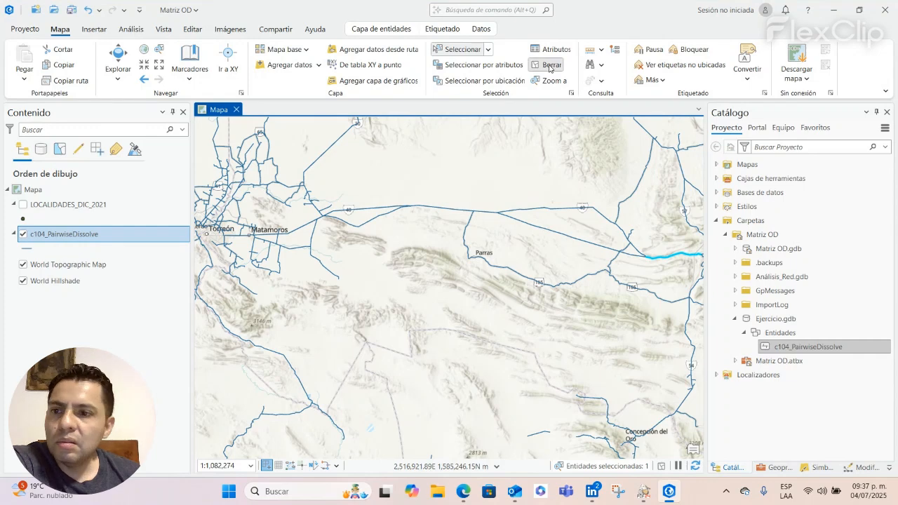
Open the attribute table of c104_PairwiseDissolve and select all its records by switching the selection.
right_click(95, 238)
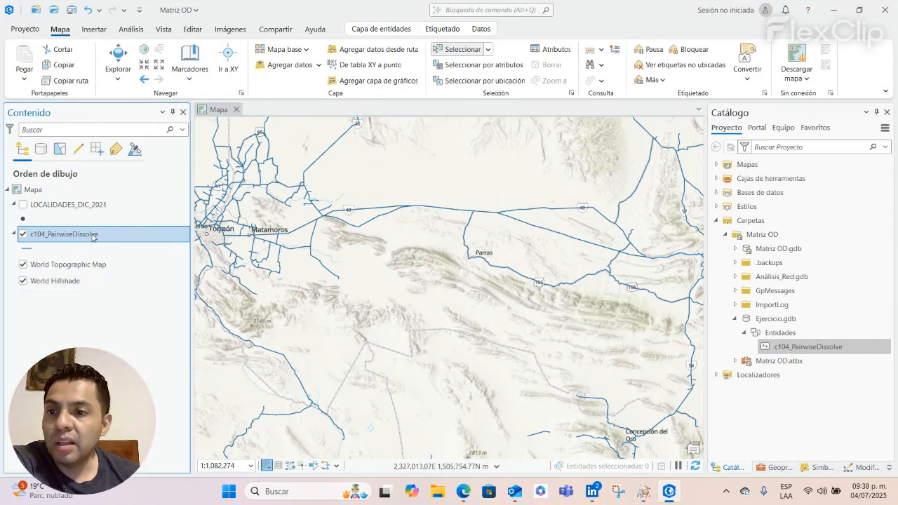
click(162, 143)
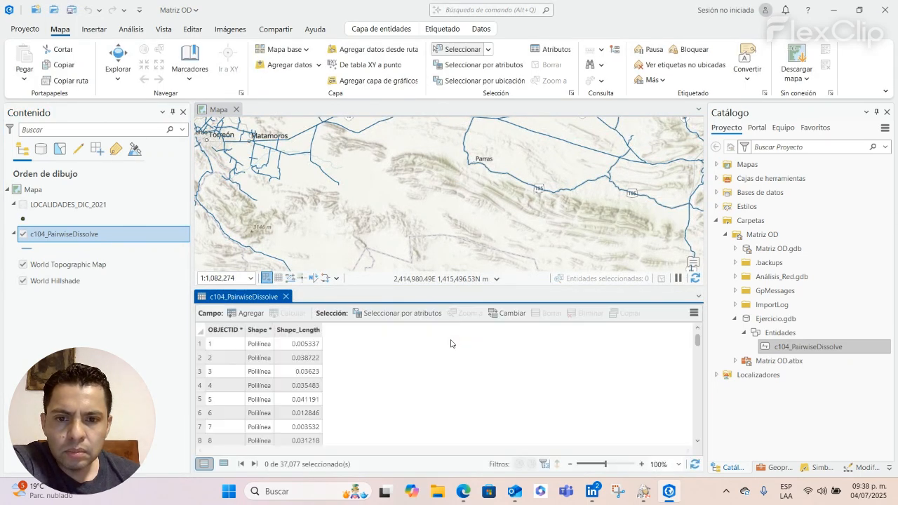
click(506, 317)
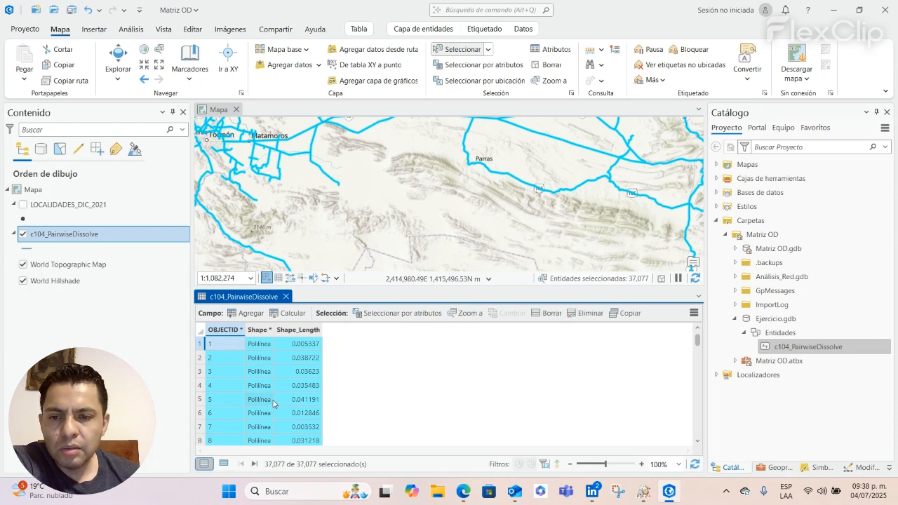
Locate the Planarizar tool for splitting the selected lines in the editing tools gallery, and close the gallery.
click(193, 29)
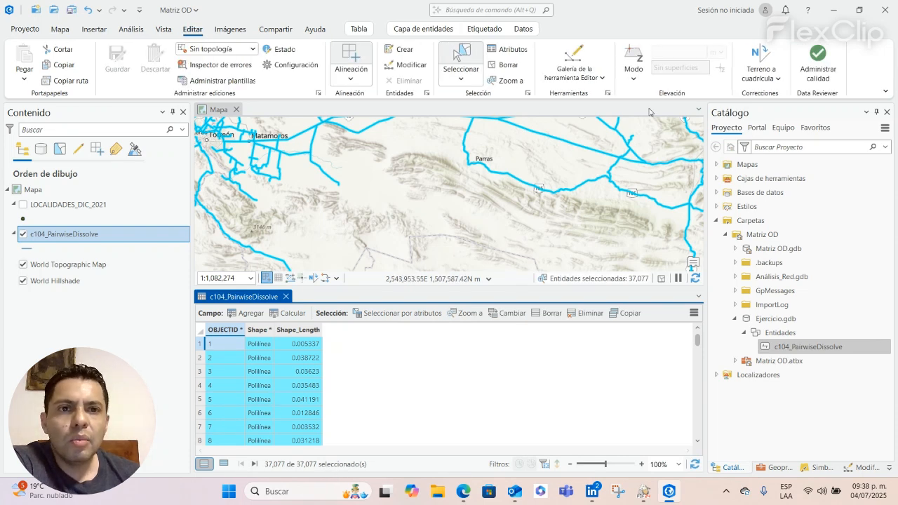
click(601, 78)
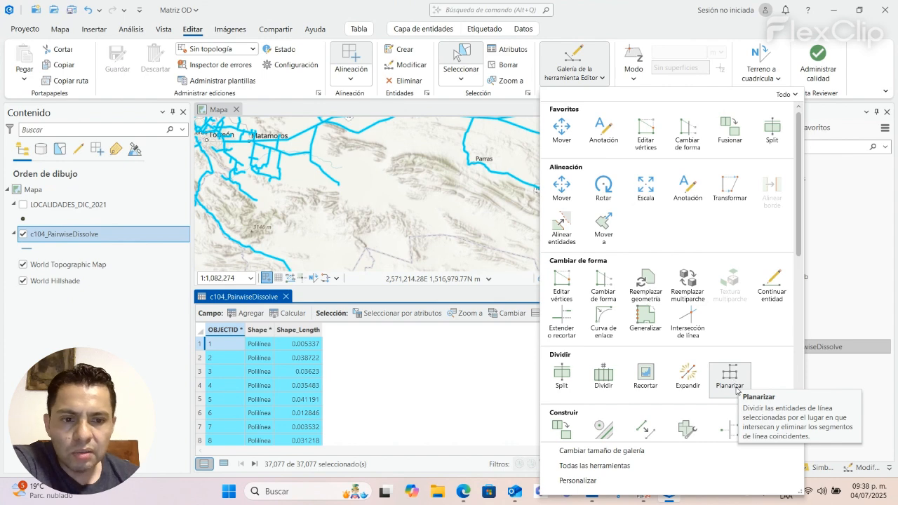
click(645, 130)
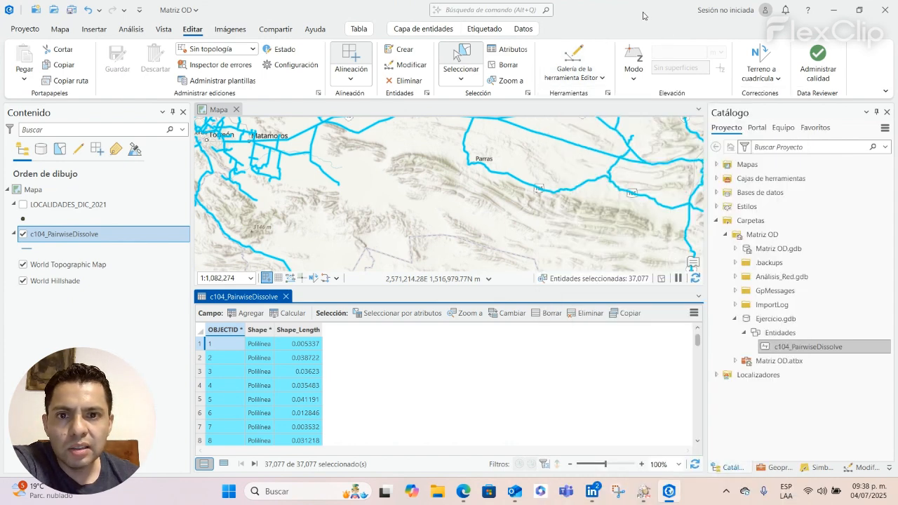
Select single road segments near Matamoros one at a time to check that lines are divided at intersections.
click(312, 147)
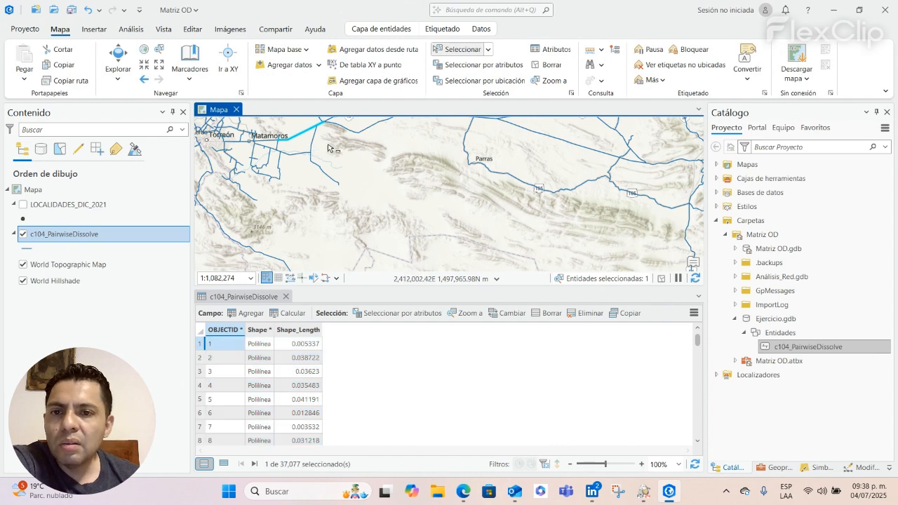
scroll(343, 148, up, 2)
drag(343, 149, 347, 214)
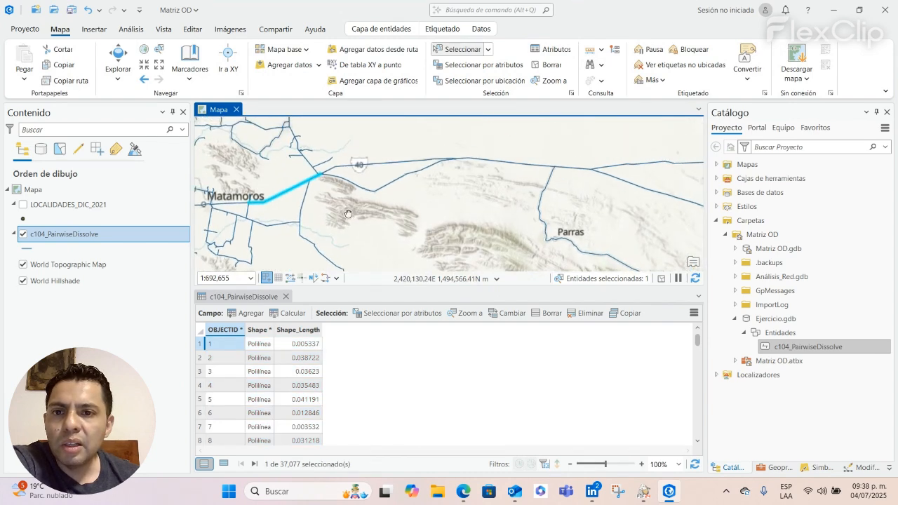
click(344, 175)
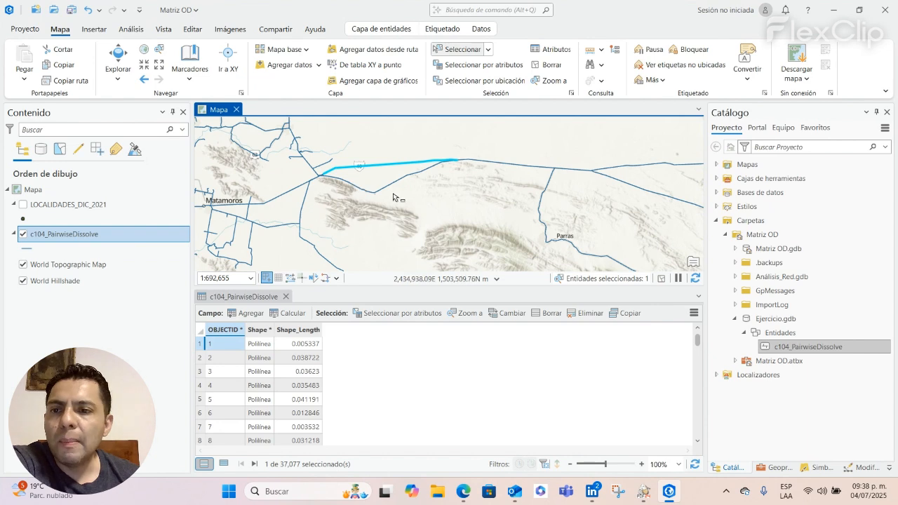
Close the c104_PairwiseDissolve attribute table and clear the road segment selection.
click(286, 296)
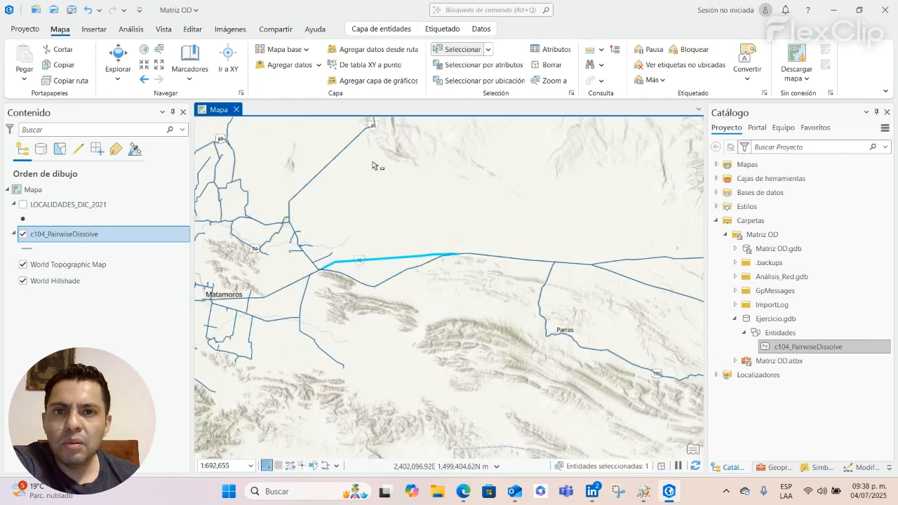
click(549, 65)
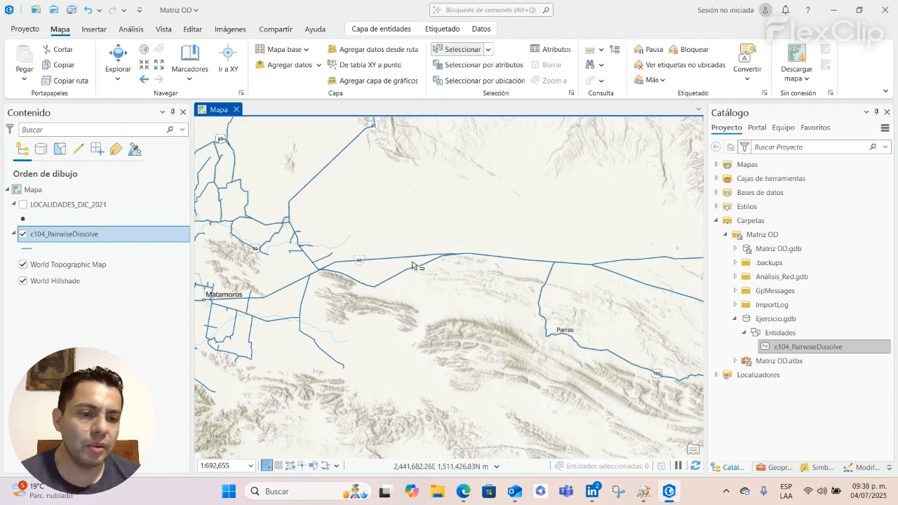
Open the Crear capa de análisis de matriz de coste OD tool from the Network Analyst analysis toolset.
click(774, 468)
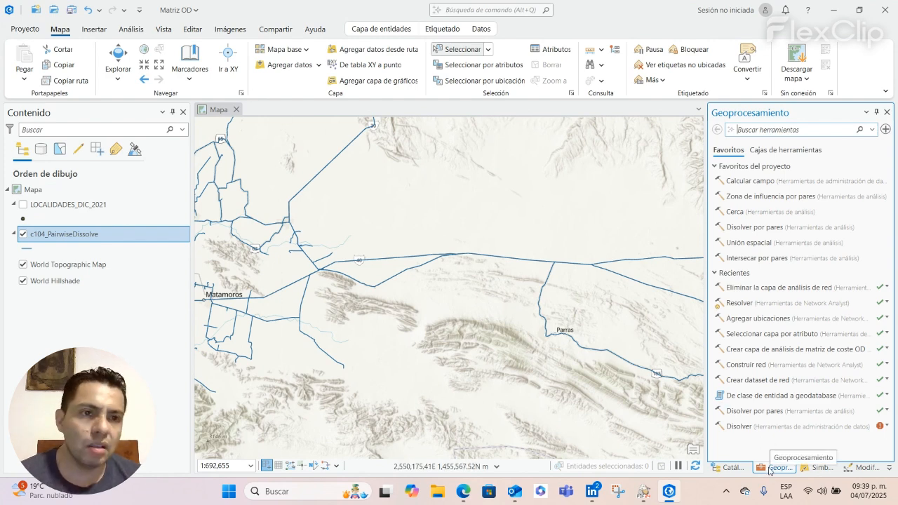
click(784, 150)
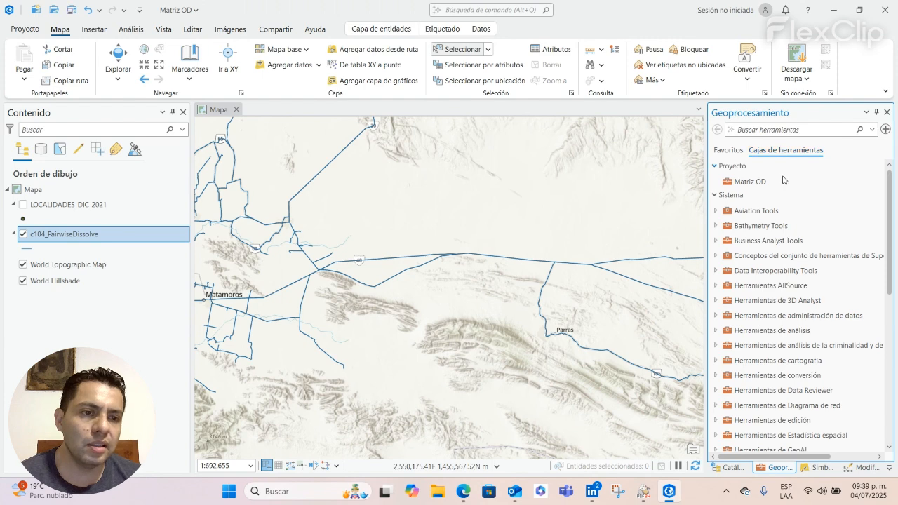
scroll(792, 274, down, 7)
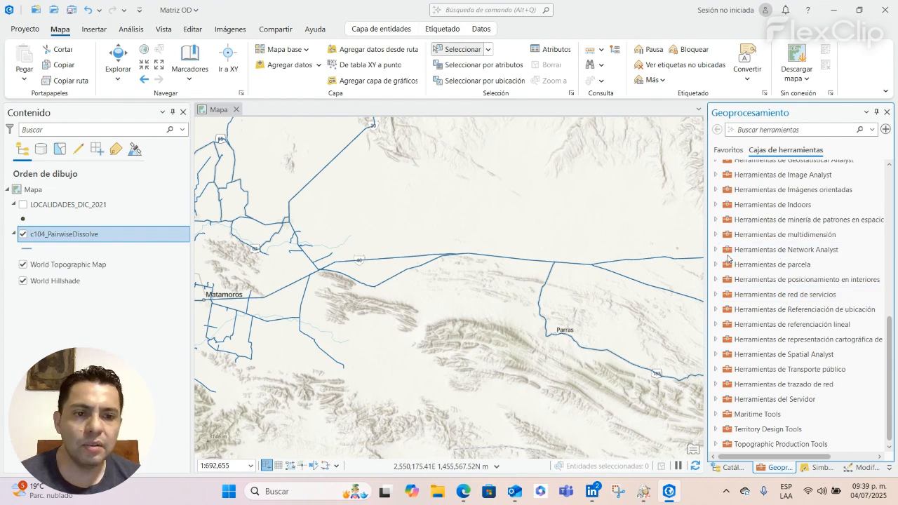
click(717, 251)
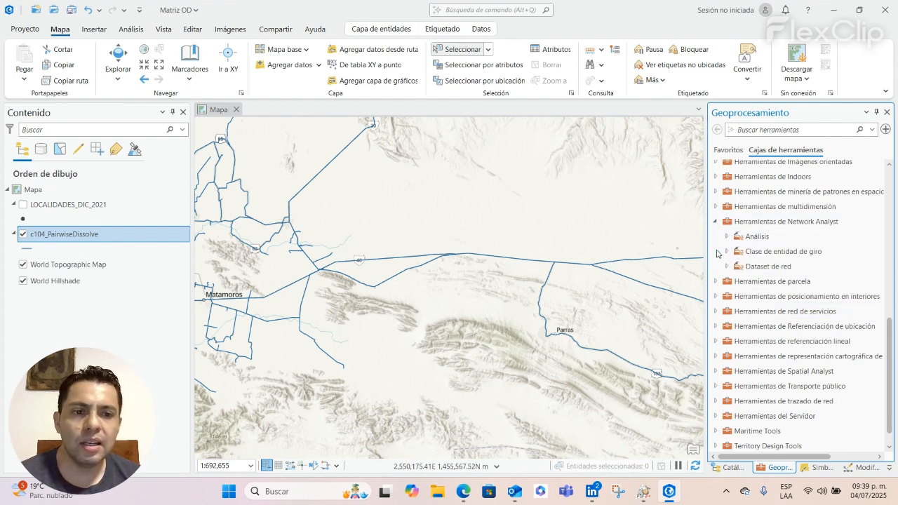
double_click(792, 222)
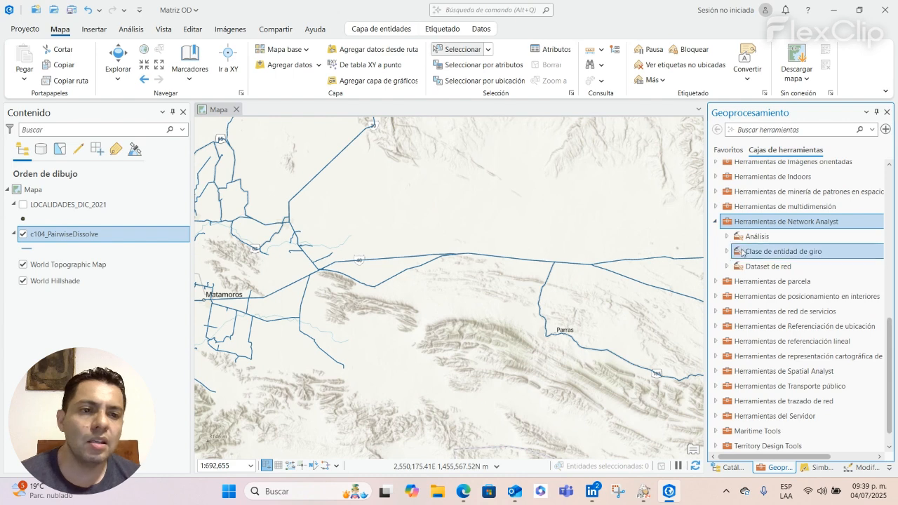
click(727, 237)
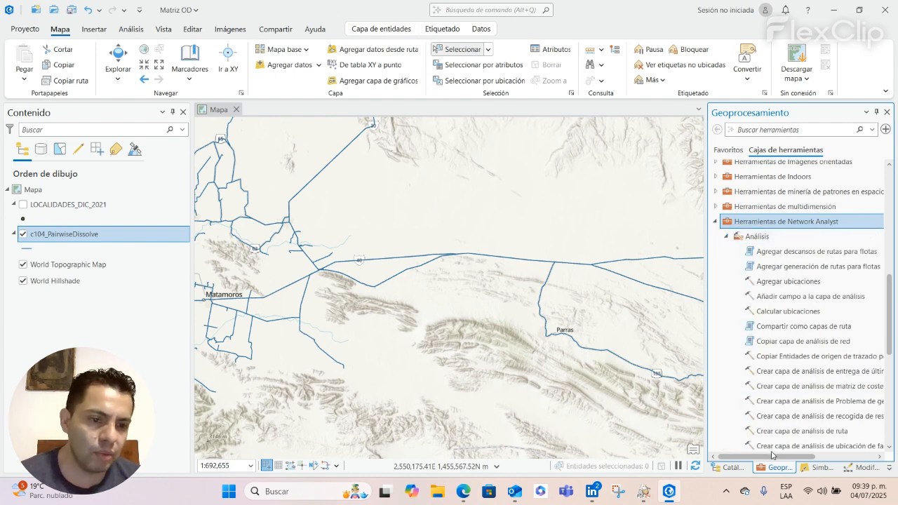
drag(766, 456, 785, 457)
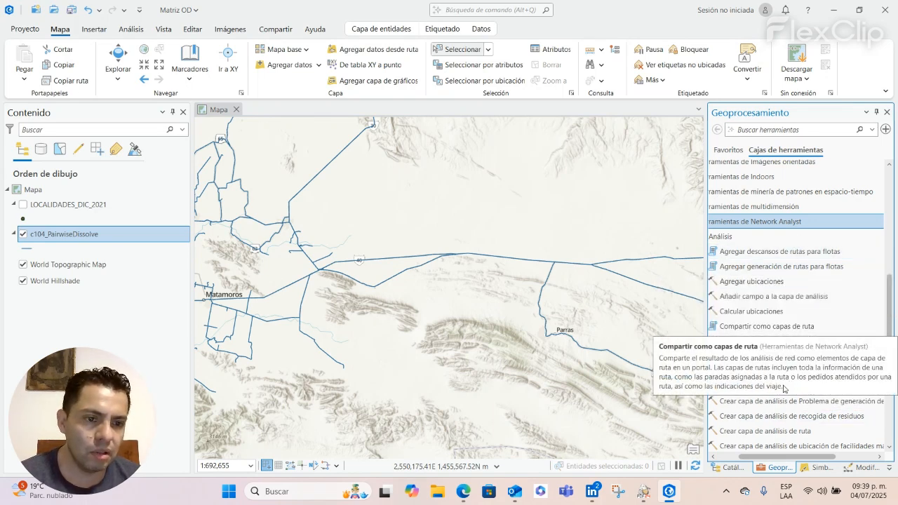
click(797, 390)
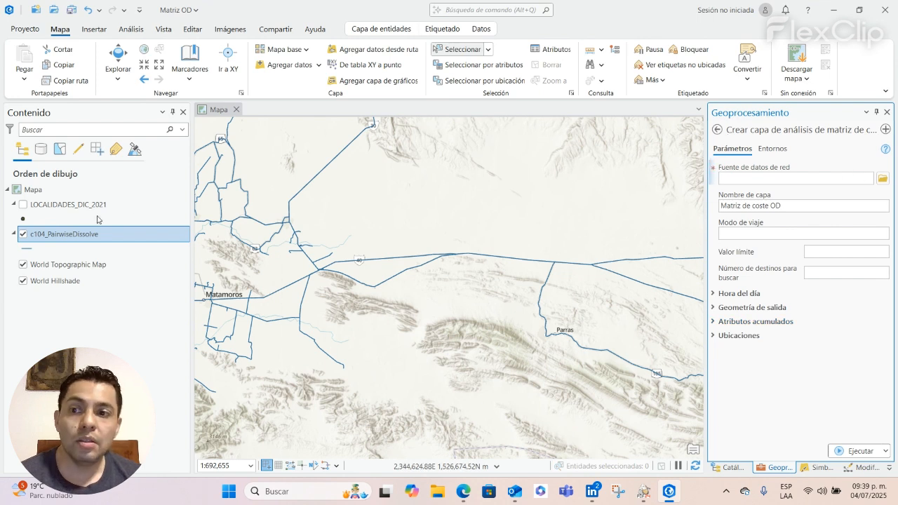
Try to use c104_PairwiseDissolve as the network data source of the OD cost matrix tool, and leave the tool.
drag(90, 237, 789, 180)
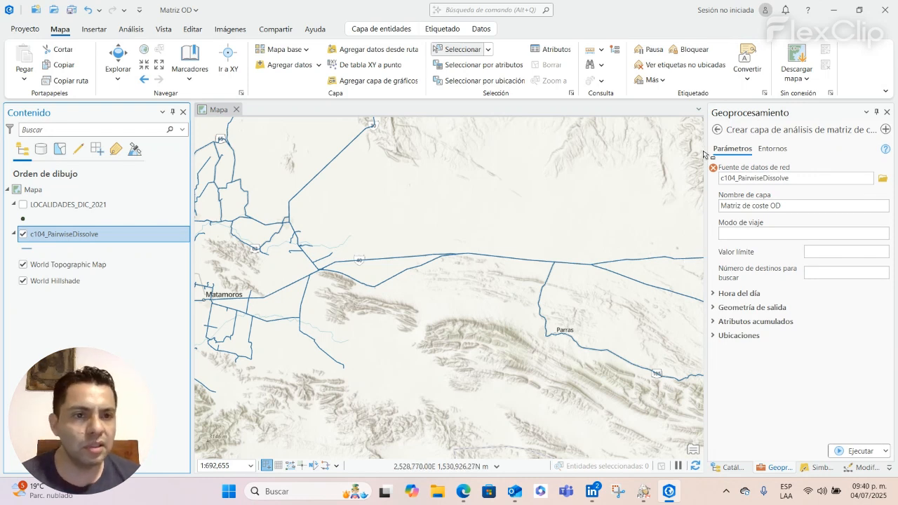
click(717, 129)
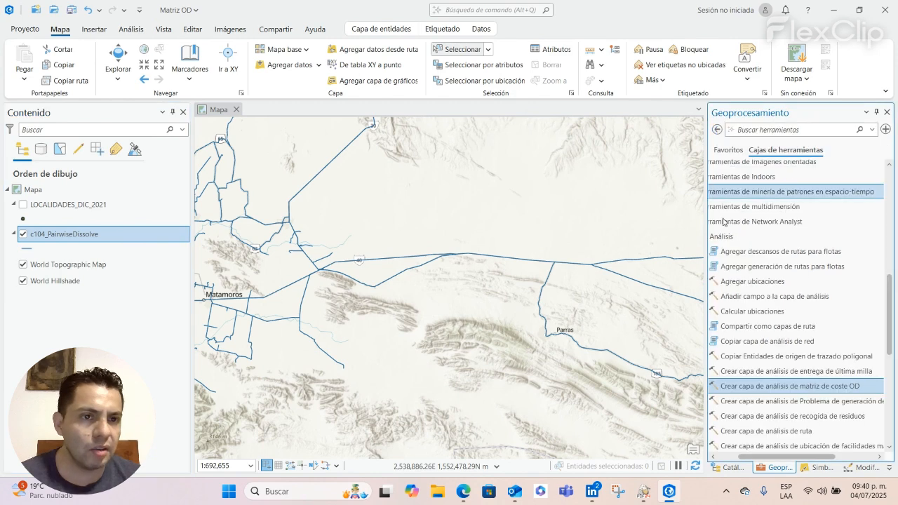
Start creating a new network dataset inside the Entidades feature dataset of Ejercicio.gdb.
click(730, 467)
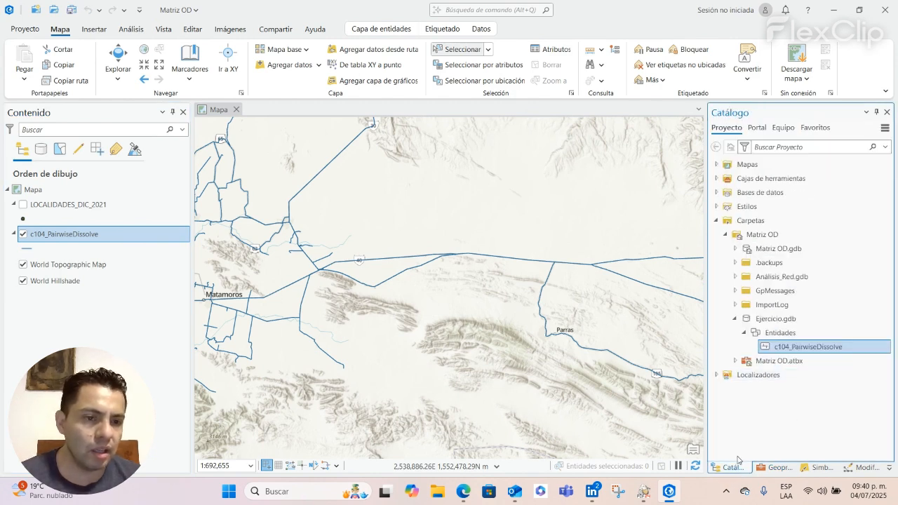
click(782, 334)
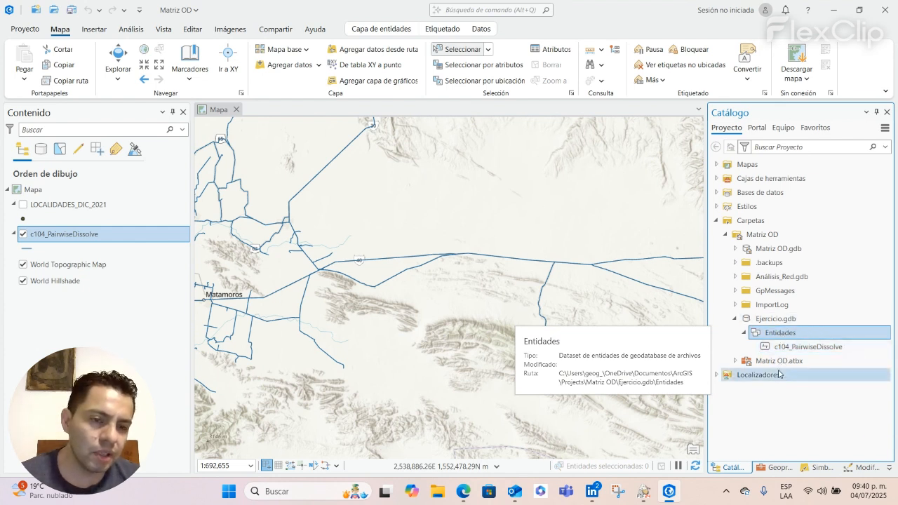
right_click(785, 335)
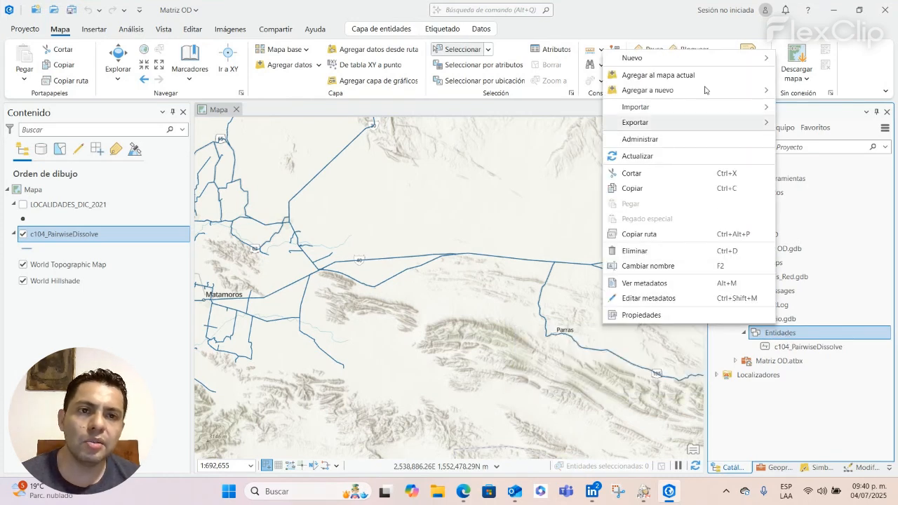
mouse_move(680, 61)
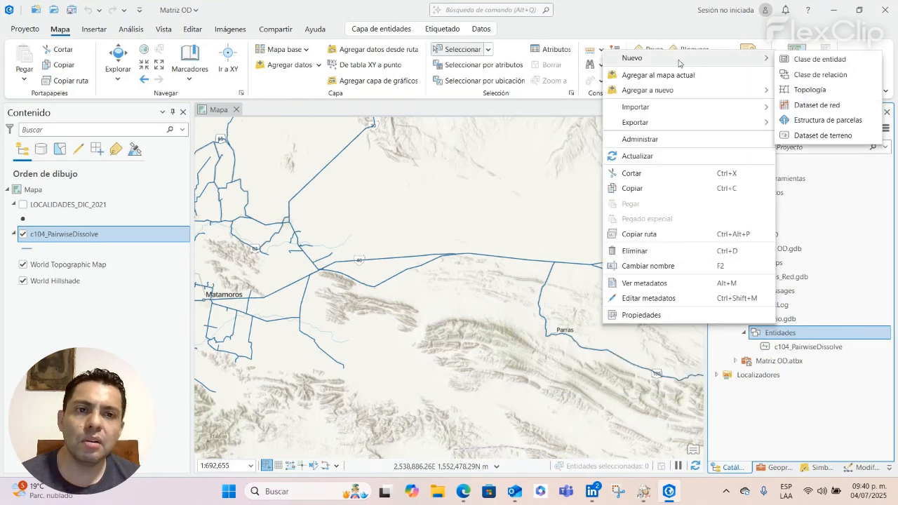
click(832, 106)
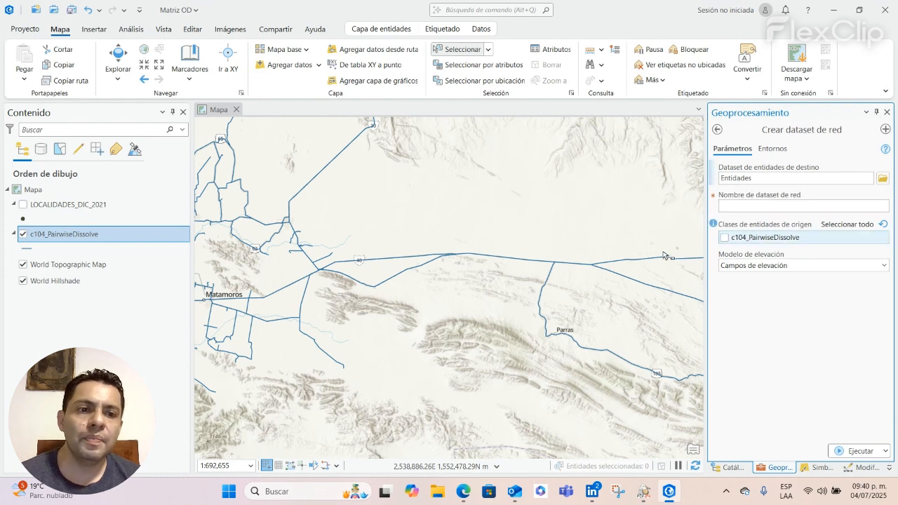
Name the network dataset Red_carretera and include c104_PairwiseDissolve as its source feature class.
click(759, 206)
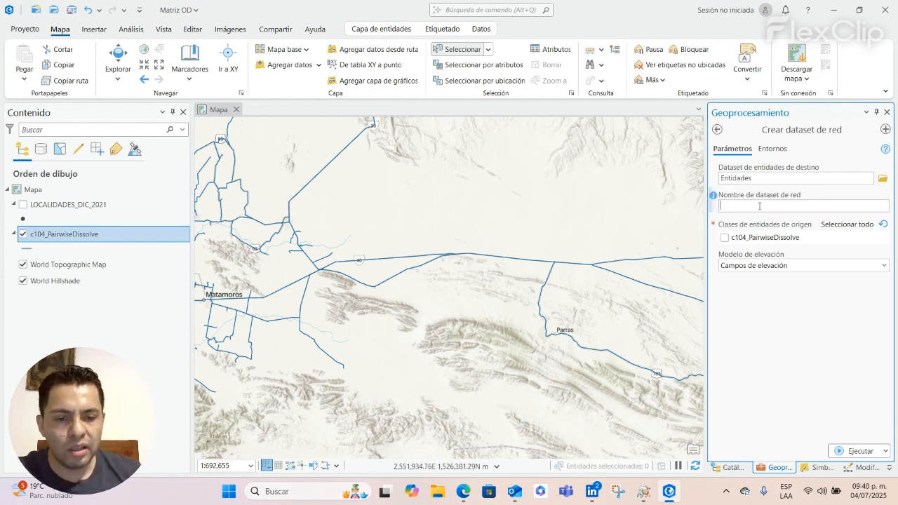
text(red)
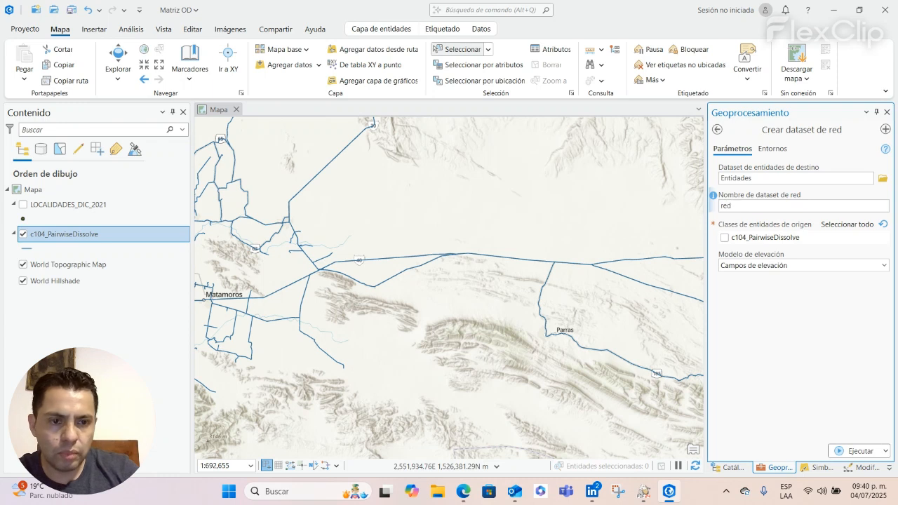
text(ed)
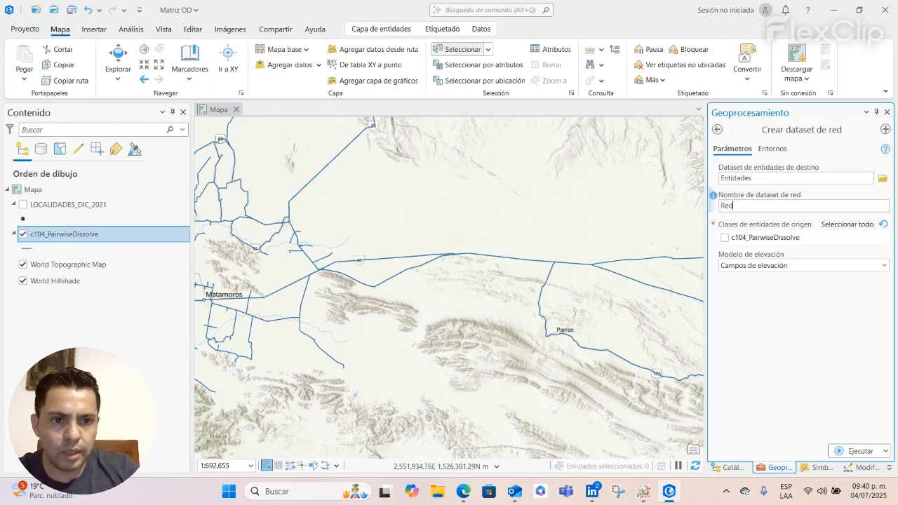
text(_carretera)
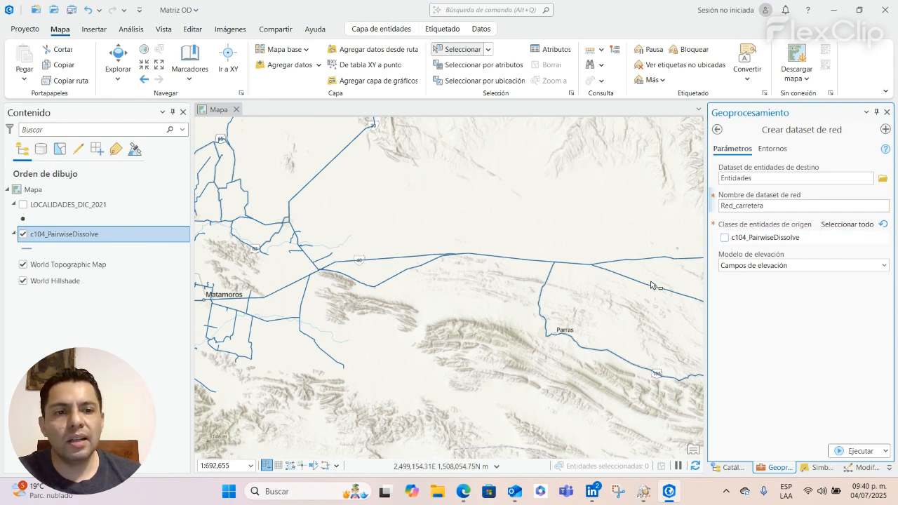
click(725, 239)
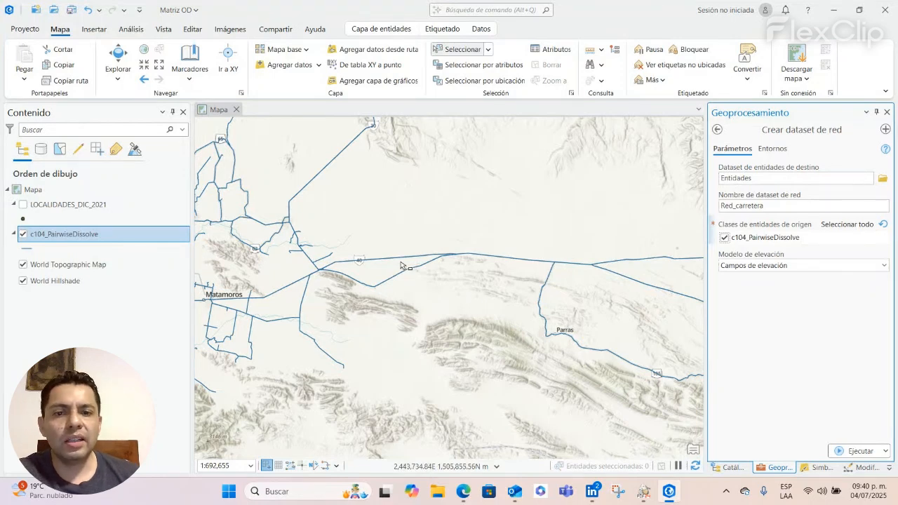
Set the elevation model to Sin elevación and run the creation of the network dataset.
scroll(405, 257, down, 5)
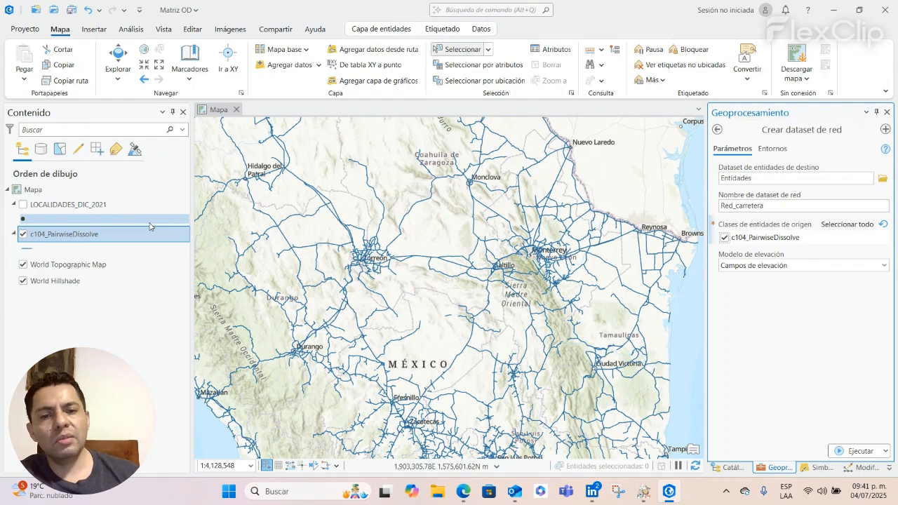
click(505, 393)
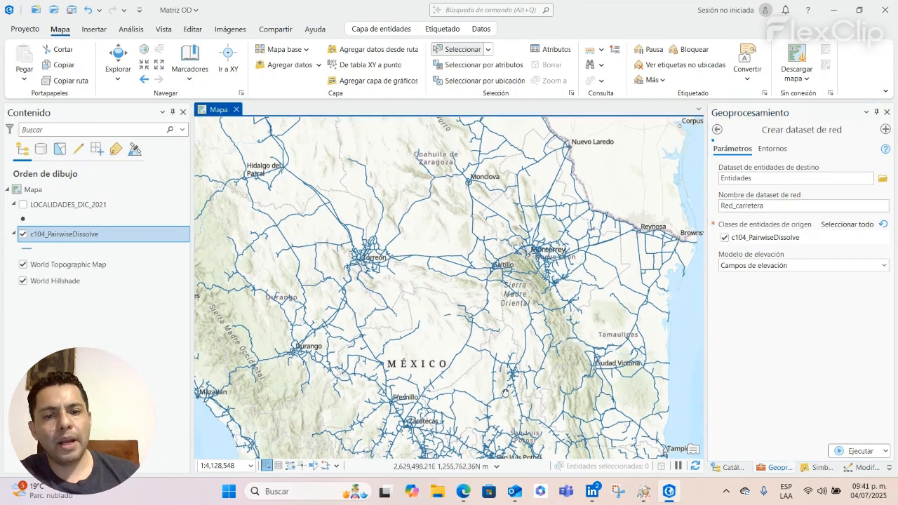
drag(505, 393, 492, 319)
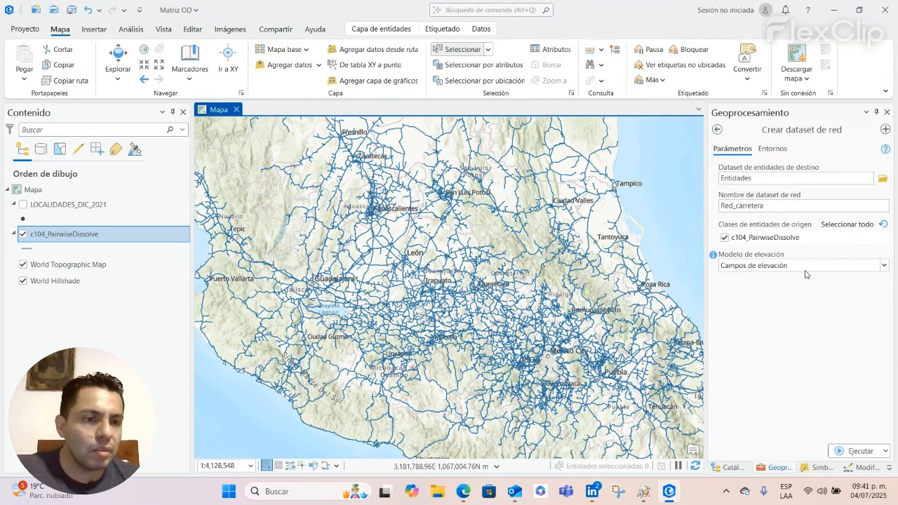
click(884, 266)
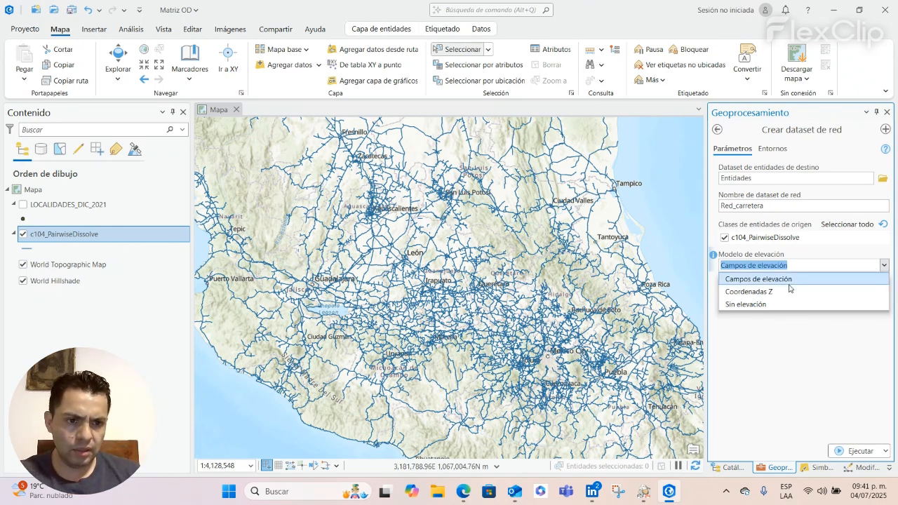
click(748, 304)
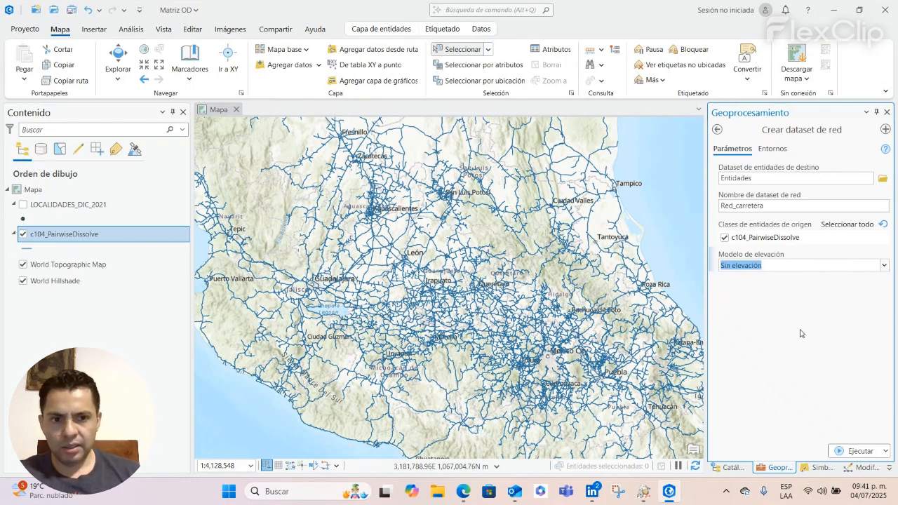
click(857, 451)
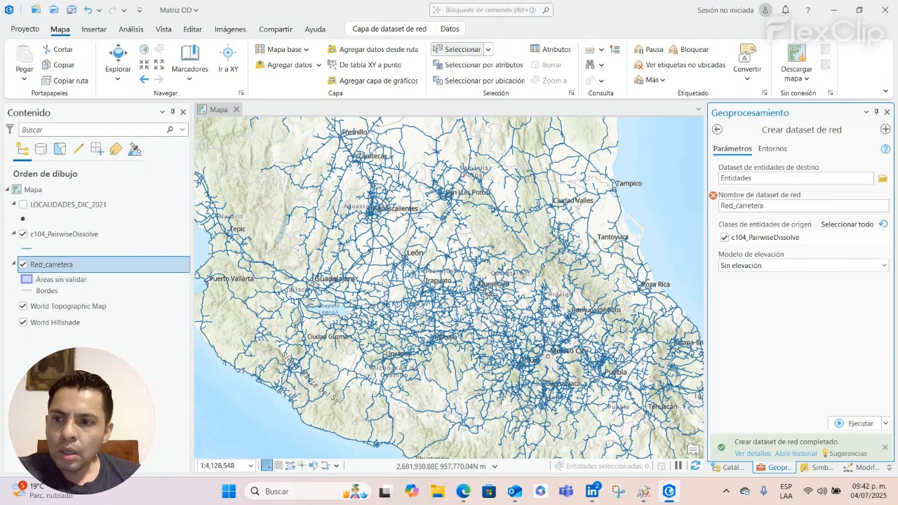
Hide the c104_PairwiseDissolve layer to view the Red_carretera network layer alone across Mexico.
scroll(488, 292, down, 3)
click(22, 233)
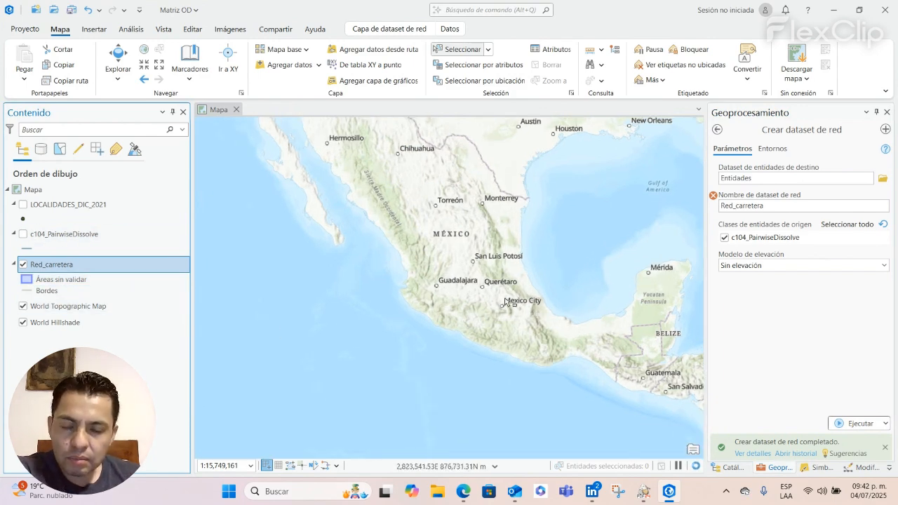
scroll(519, 301, up, 1)
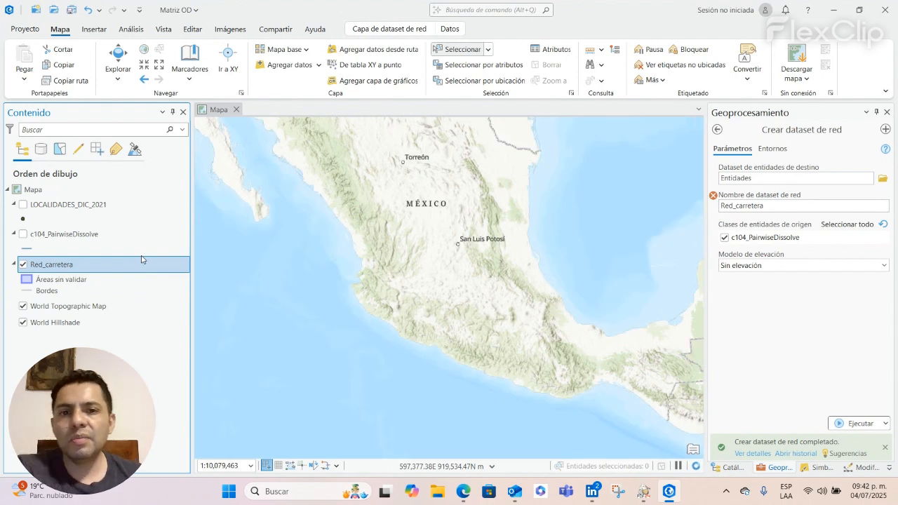
drag(457, 271, 460, 320)
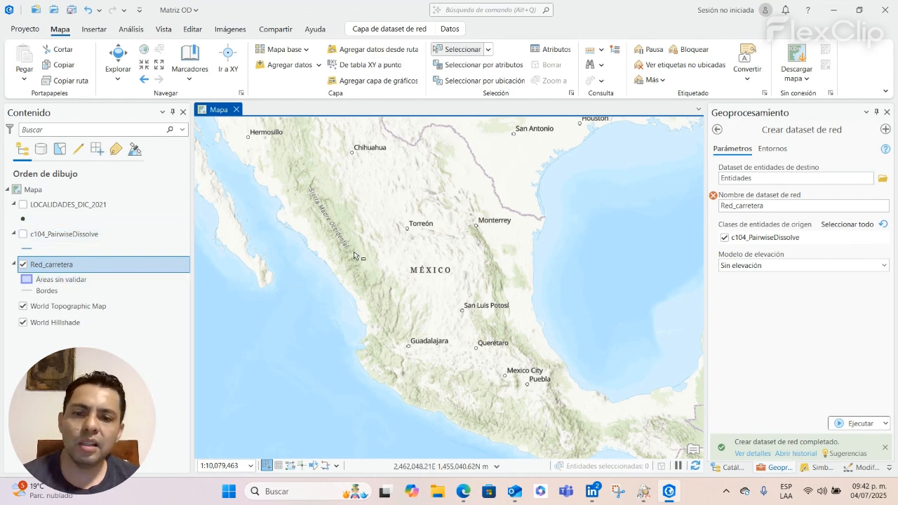
Build the Red_carretera network dataset and follow the progress of Construir red in the geoprocessing history.
right_click(68, 270)
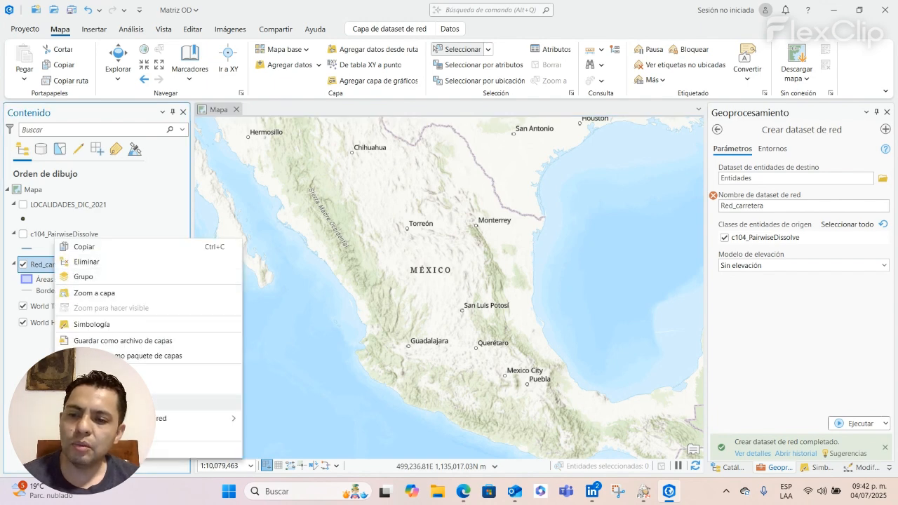
click(112, 403)
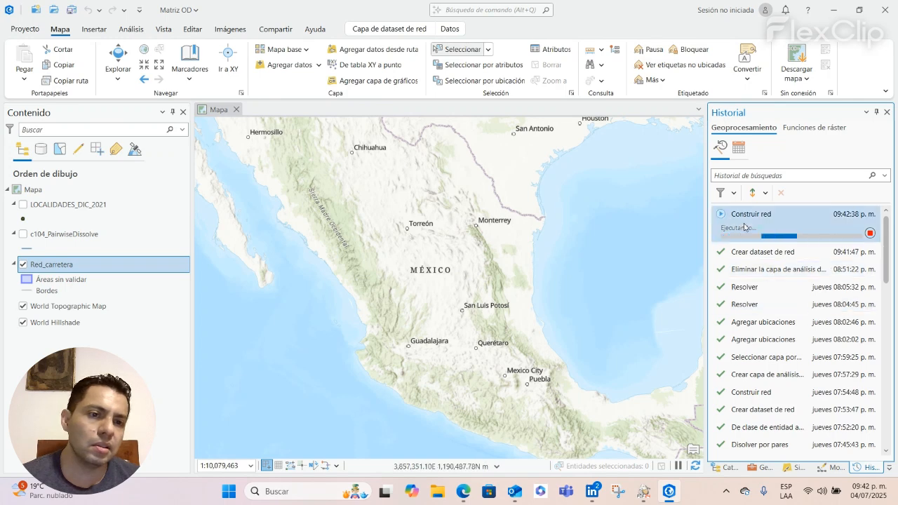
mouse_move(746, 226)
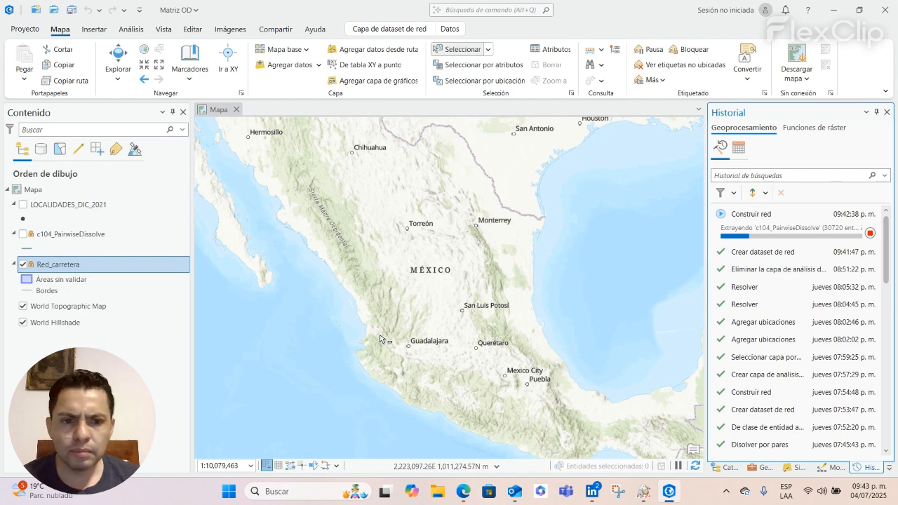
scroll(425, 279, down, 1)
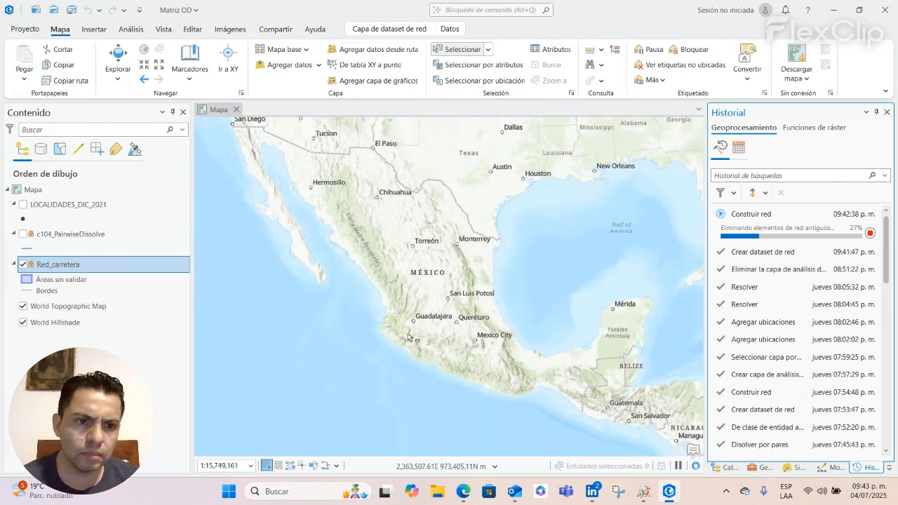
Add the Red_carretera_Junctions feature class from the Entidades dataset in Ejercicio.gdb to the map.
drag(356, 317, 363, 337)
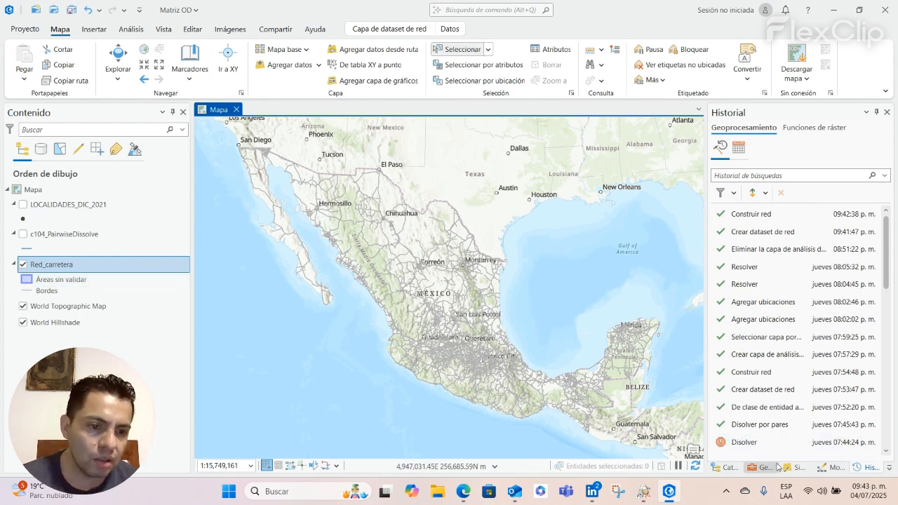
click(727, 470)
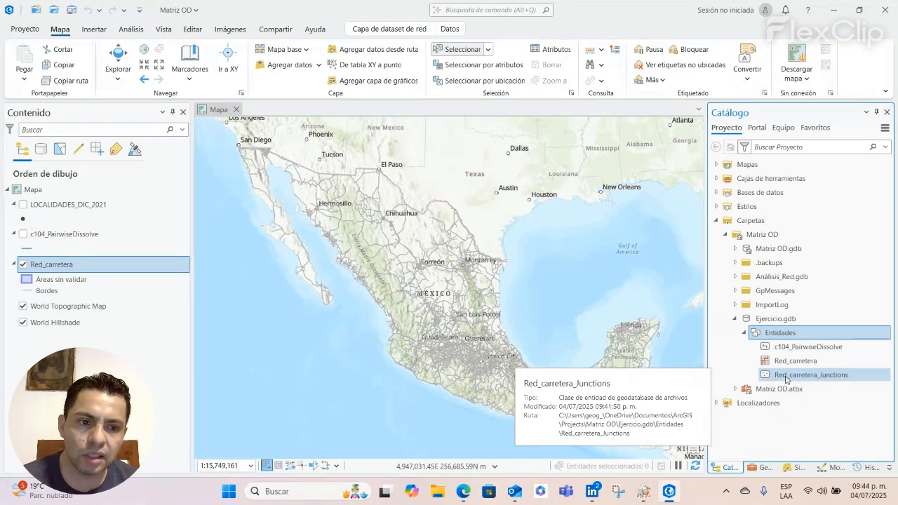
mouse_move(818, 380)
mouse_down()
mouse_move(165, 296)
mouse_move(63, 229)
mouse_move(56, 206)
mouse_up()
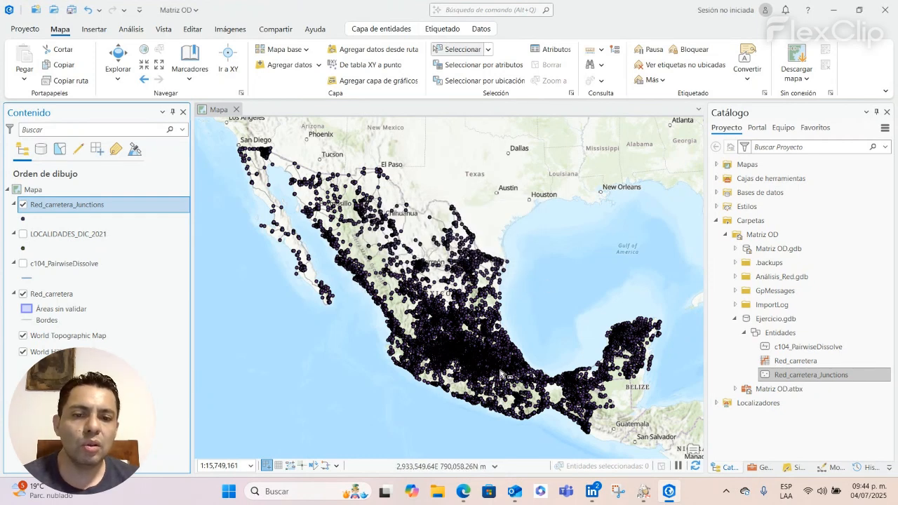
Examine the network junctions along highway 136 near Huamantla and try to select a Red_carretera edge between them.
scroll(501, 373, up, 5)
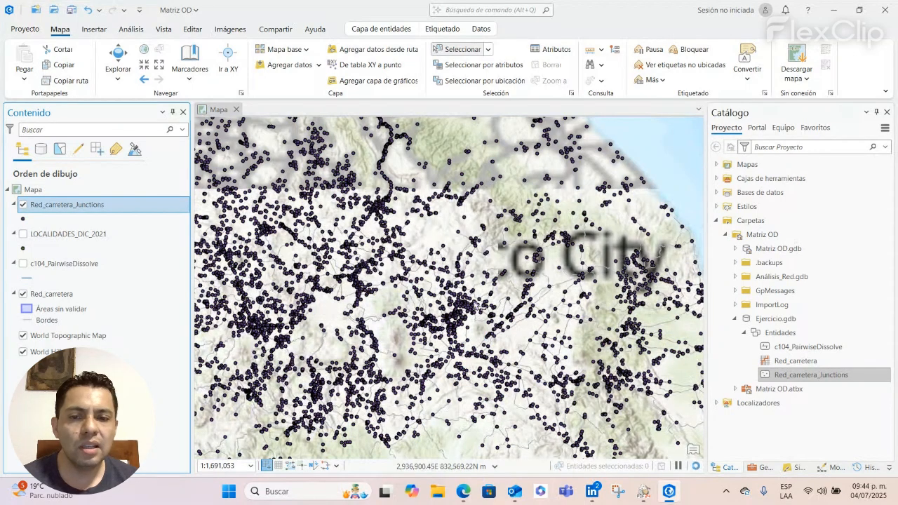
scroll(464, 310, up, 2)
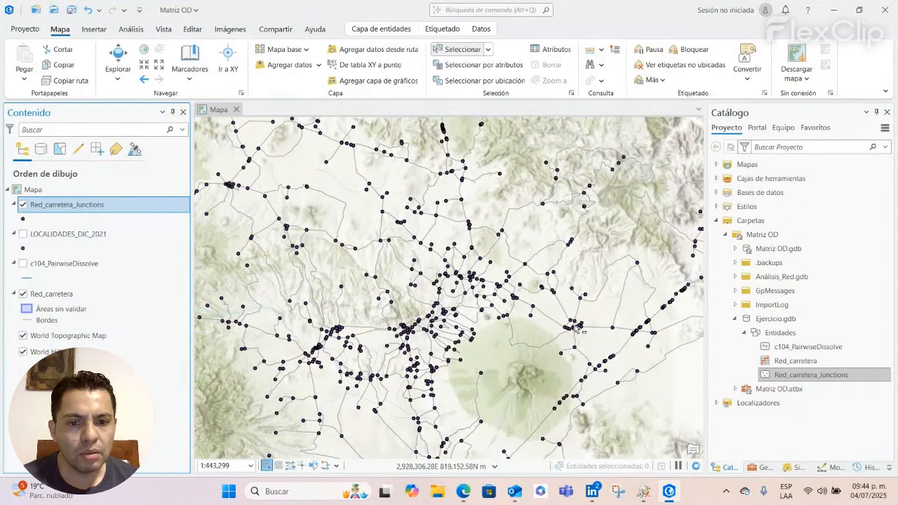
scroll(568, 337, up, 2)
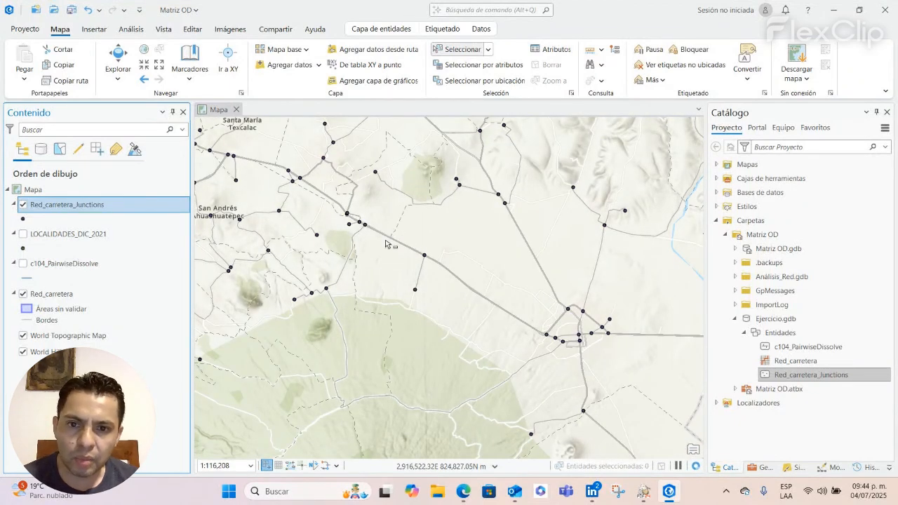
click(384, 244)
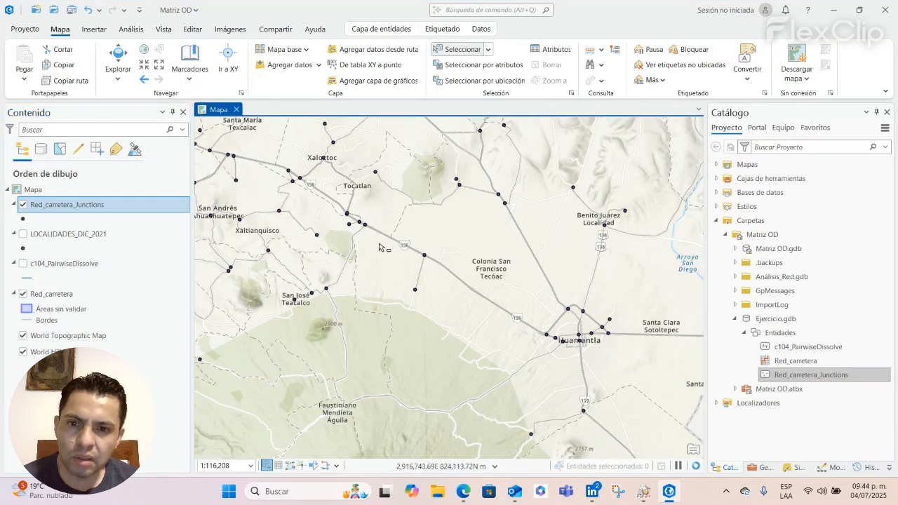
click(66, 294)
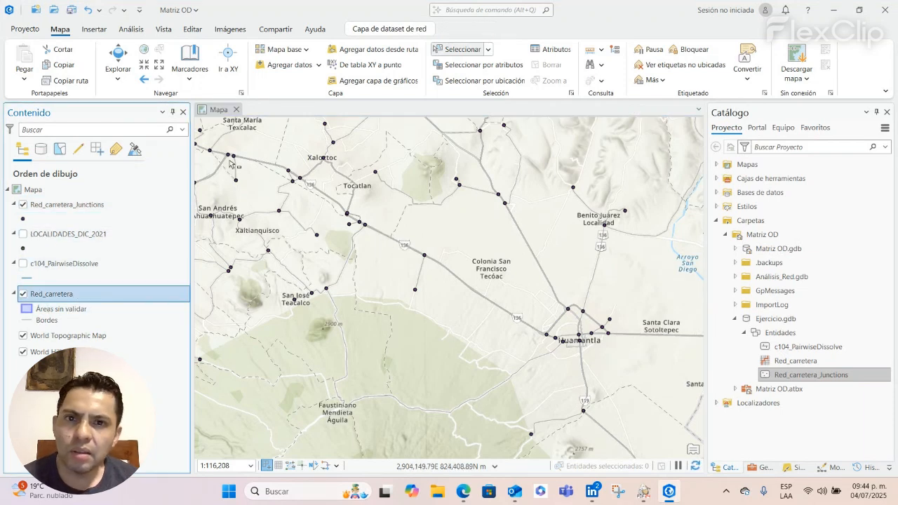
click(408, 251)
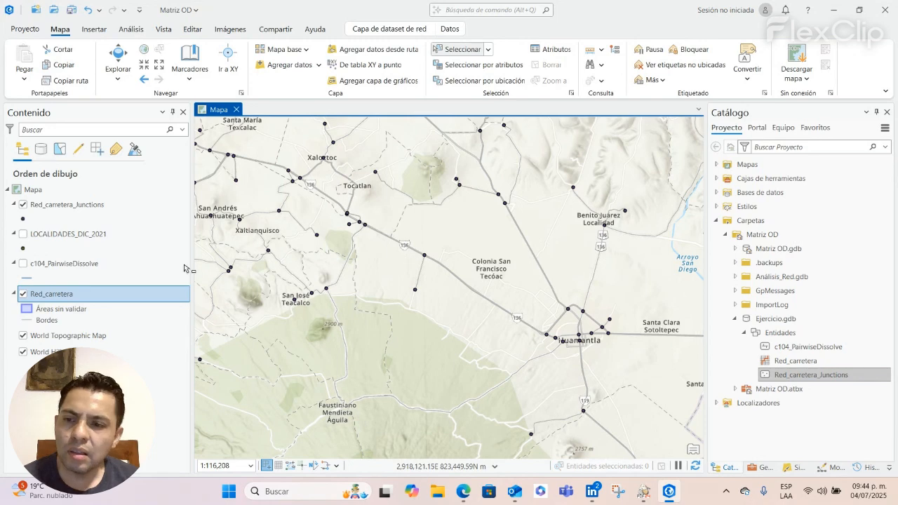
Display the c104_PairwiseDissolve layer and select individual road segments around the junctions on highway 136 to inspect how they connect.
click(24, 264)
click(408, 246)
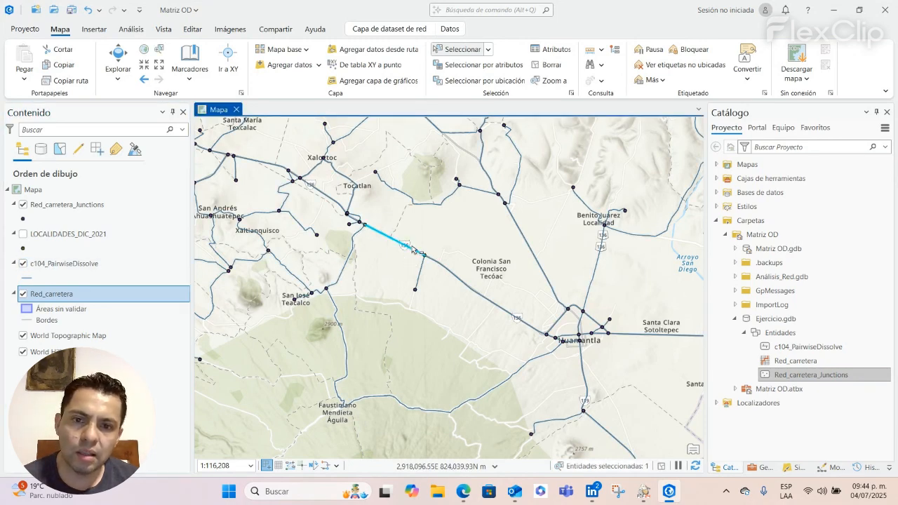
click(426, 280)
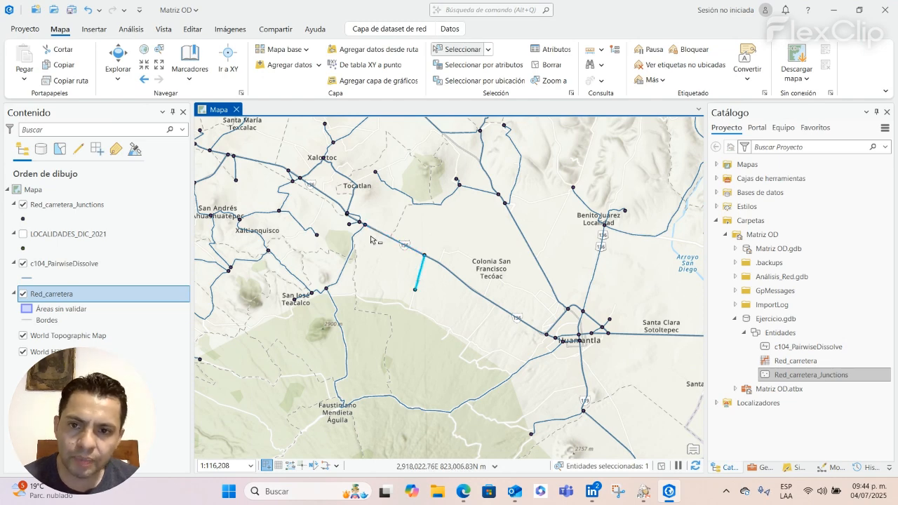
scroll(360, 227, up, 3)
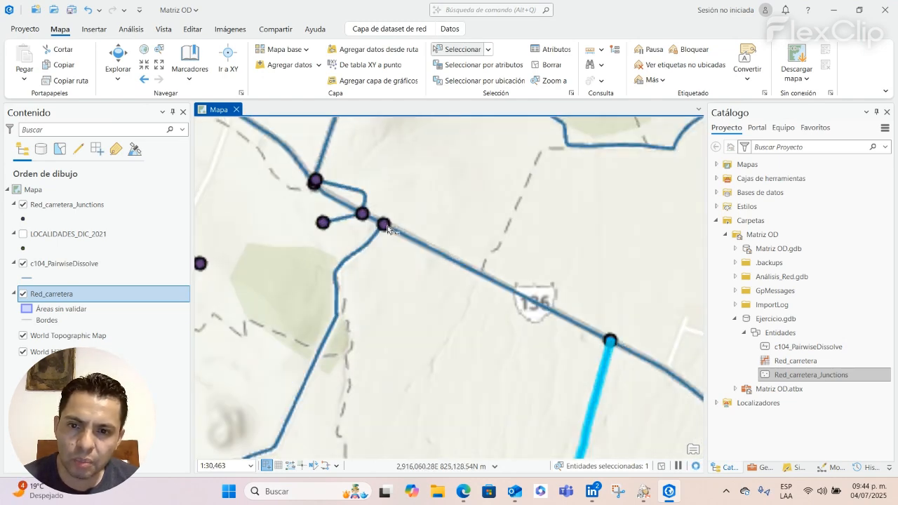
click(384, 228)
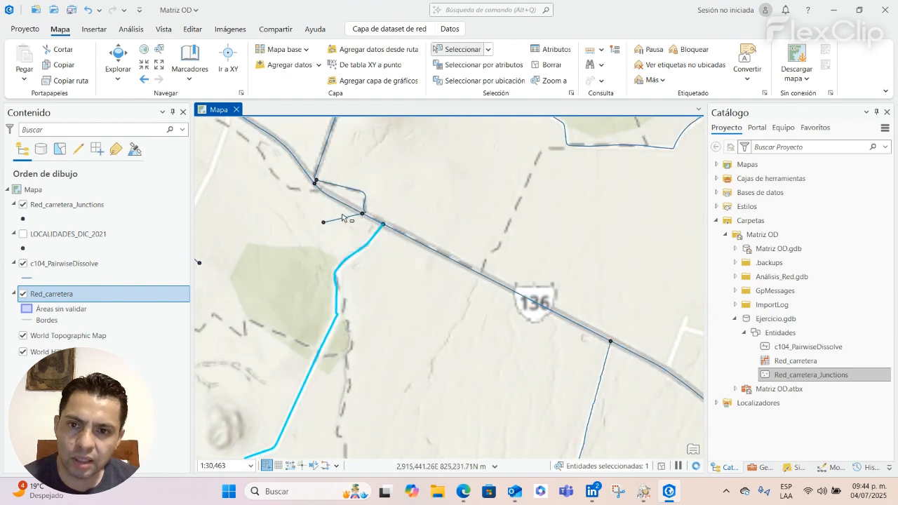
click(381, 225)
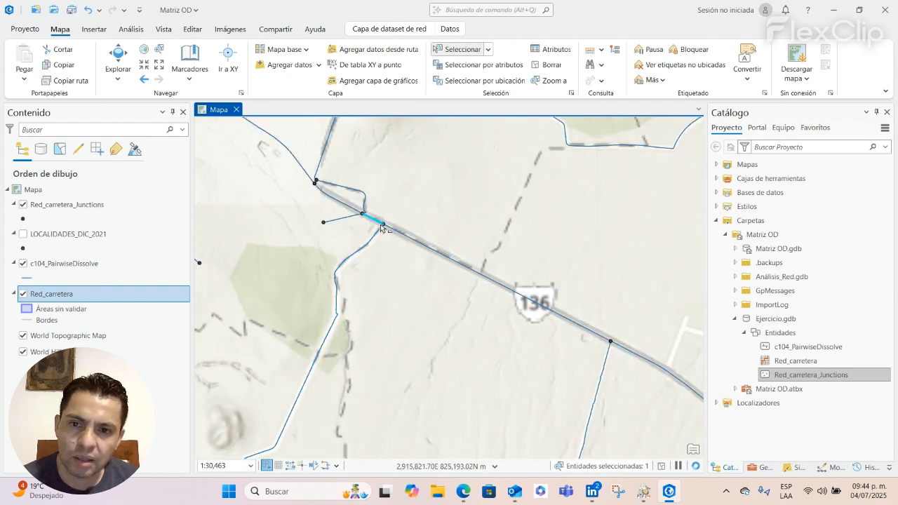
click(342, 218)
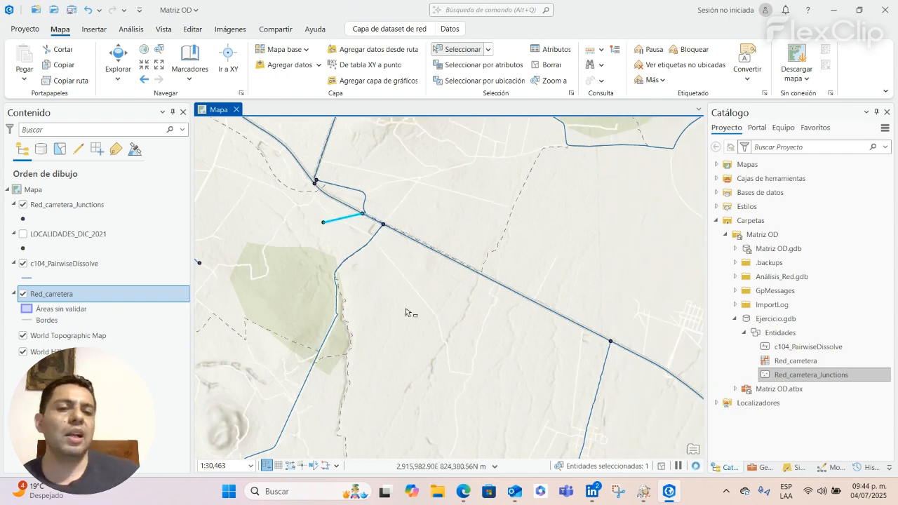
Remove the Red_carretera_Junctions layer from the map and clear the road segment selection.
scroll(433, 331, down, 3)
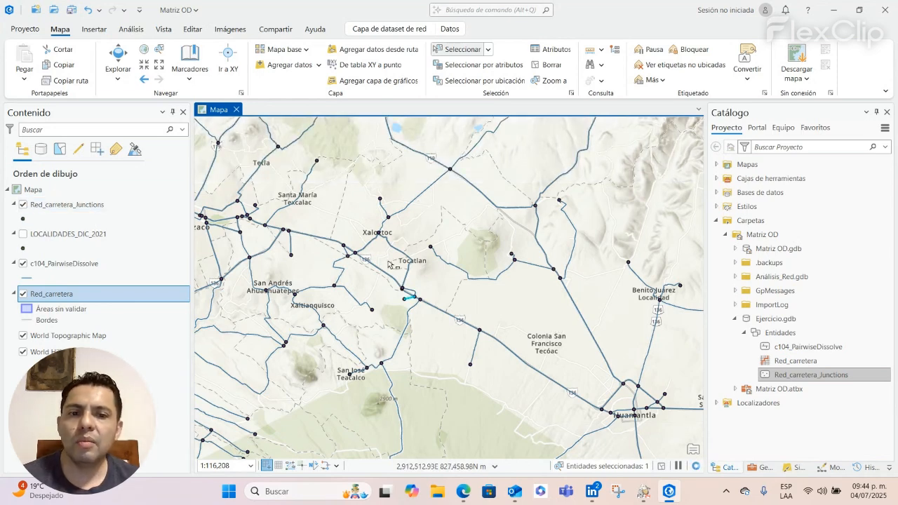
scroll(420, 266, down, 3)
click(70, 204)
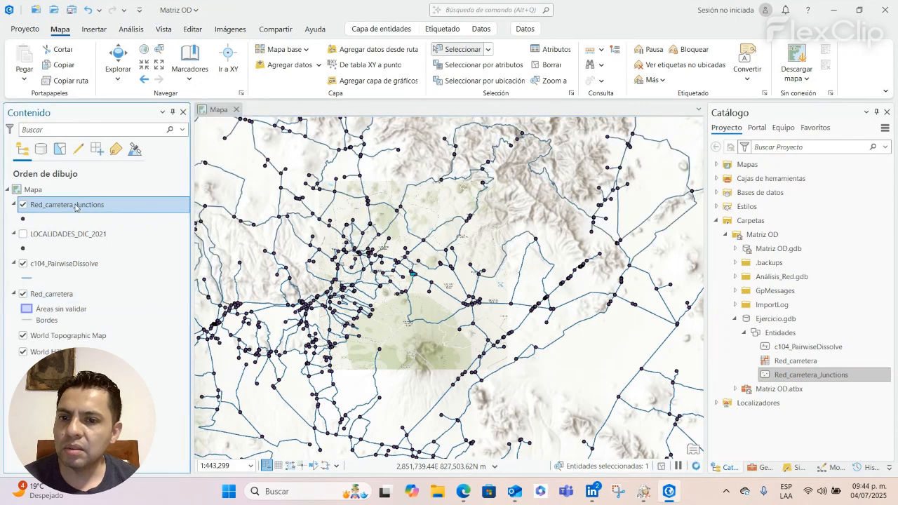
right_click(79, 204)
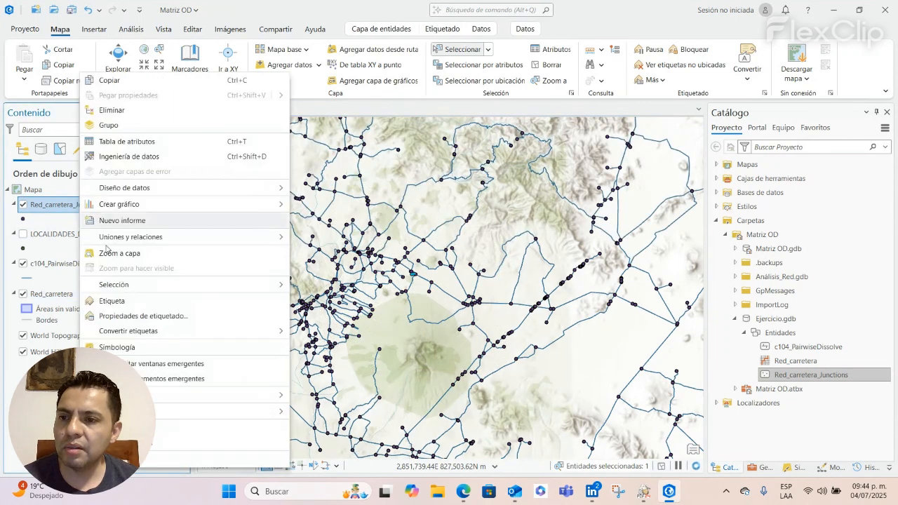
click(131, 115)
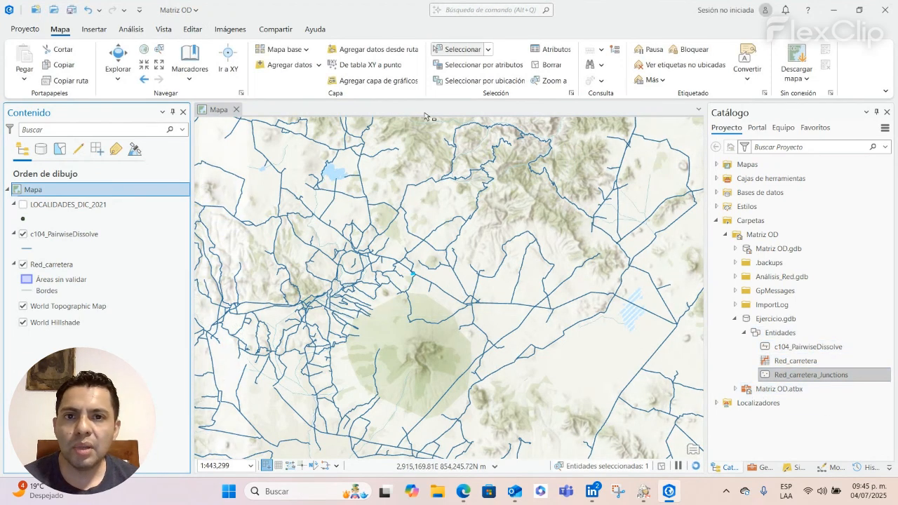
click(548, 67)
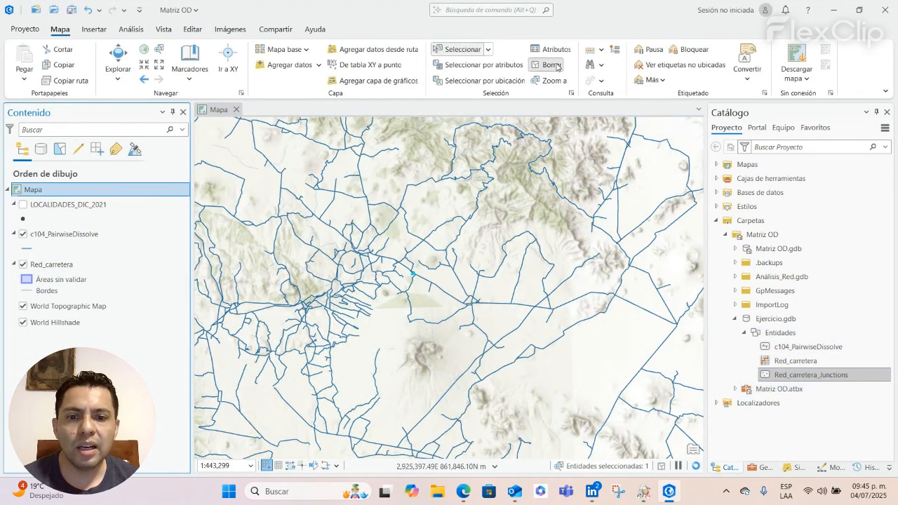
Zoom the map to the full extent of the c104_PairwiseDissolve layer.
click(96, 239)
right_click(98, 238)
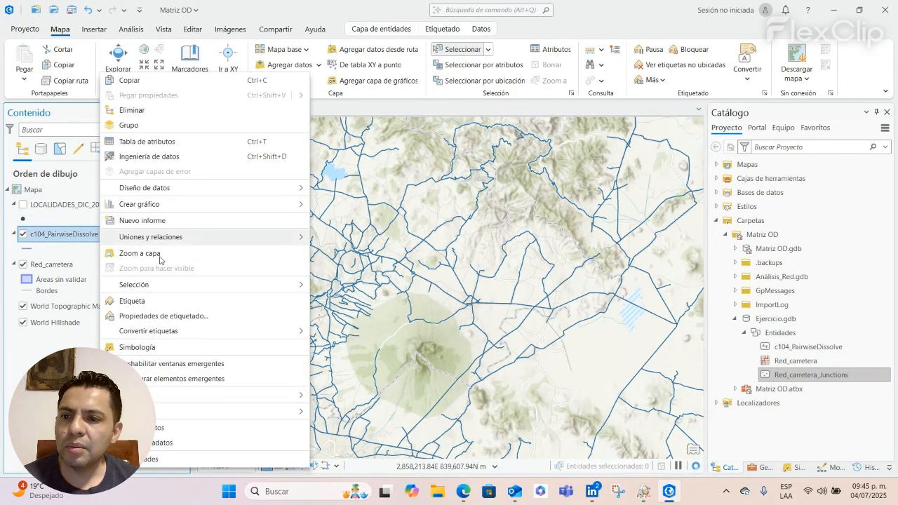
click(163, 254)
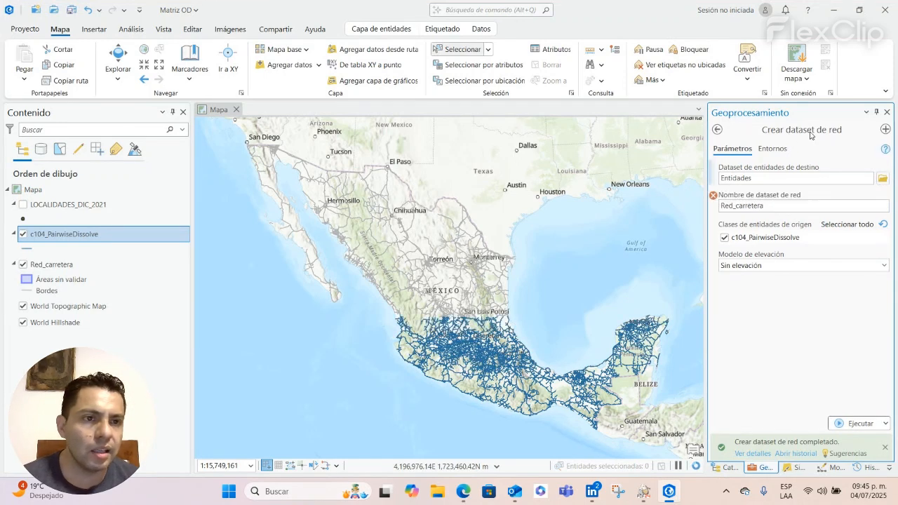
Open the Crear capa de análisis de matriz de coste OD tool from Network Analyst and hide the c104_PairwiseDissolve layer.
click(717, 130)
click(762, 468)
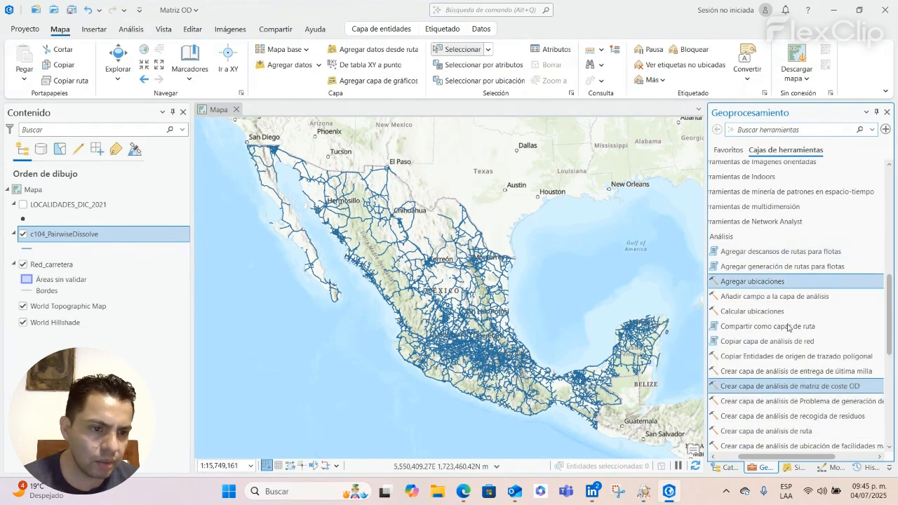
click(789, 390)
click(852, 176)
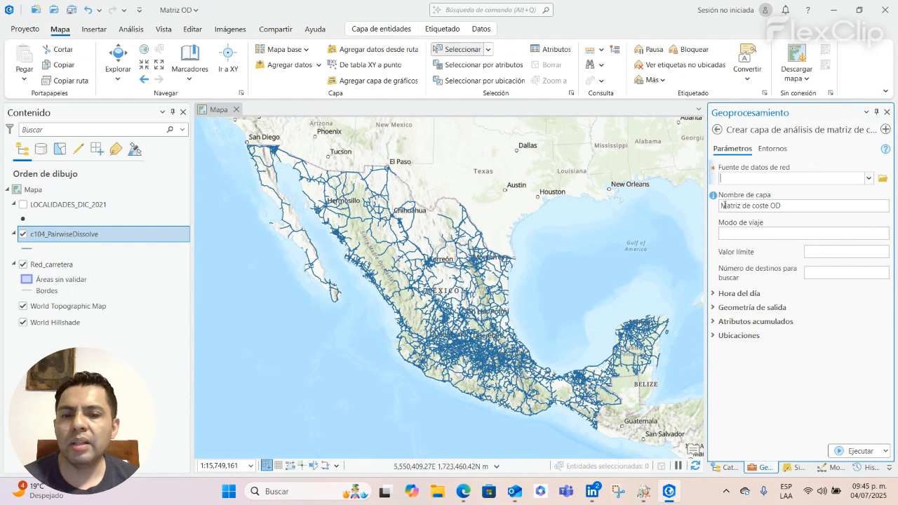
click(22, 233)
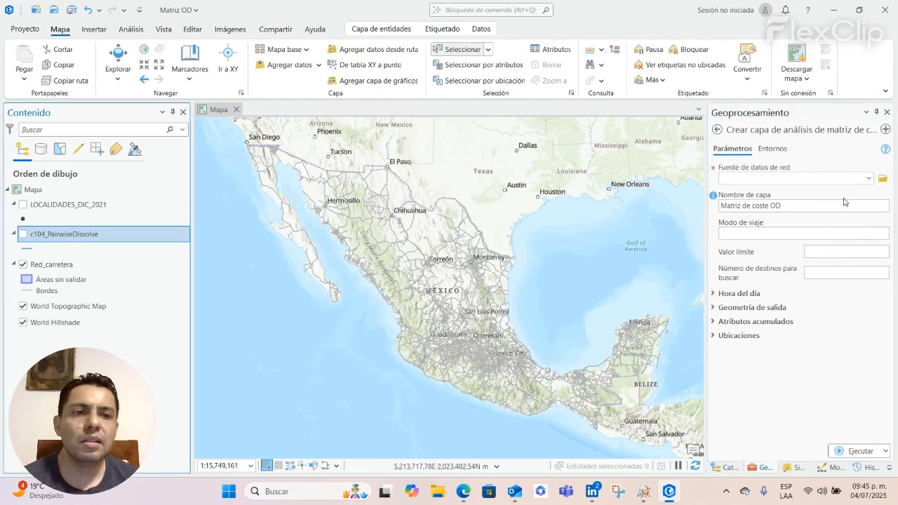
Create the Matriz de coste OD analysis layer with Red_carretera as network source, leaving travel mode, cutoff and number of destinations empty.
click(869, 178)
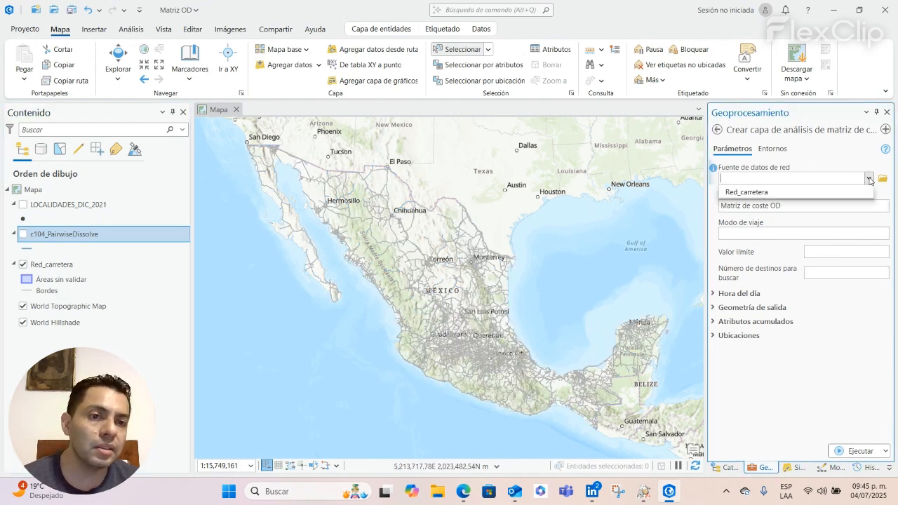
click(746, 191)
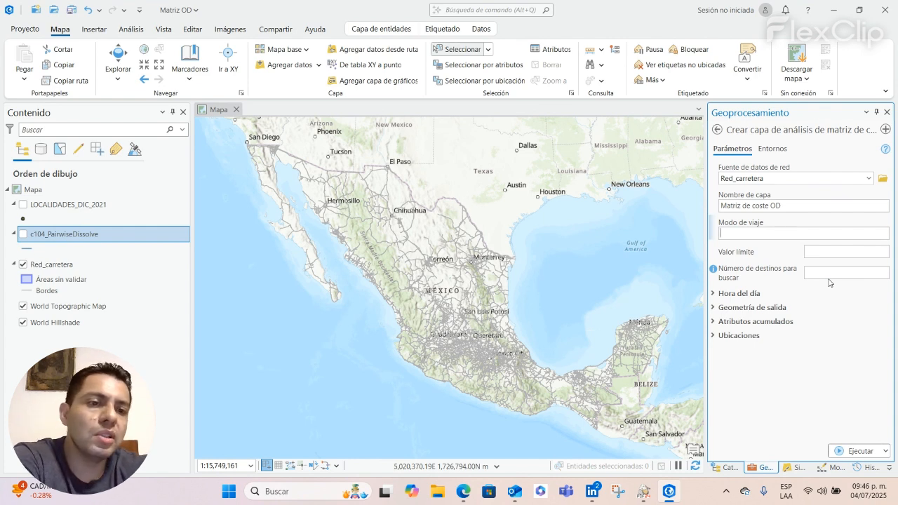
click(833, 273)
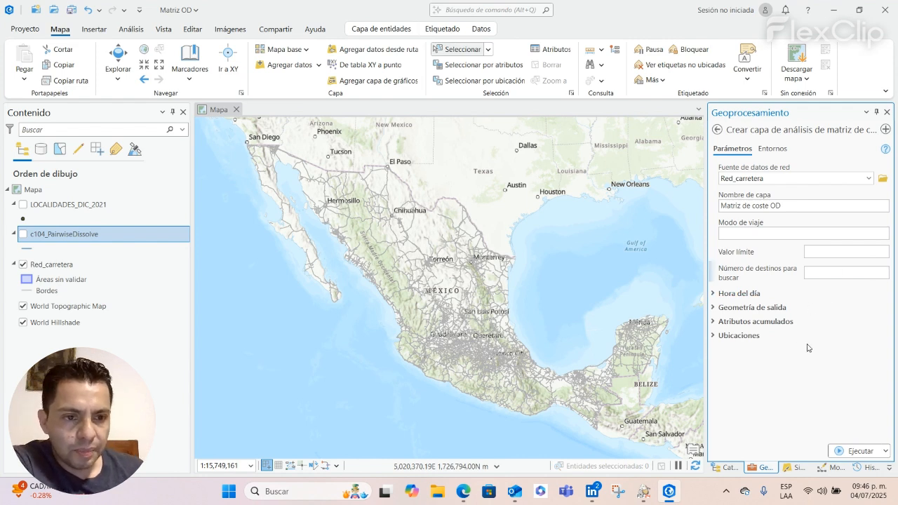
click(857, 451)
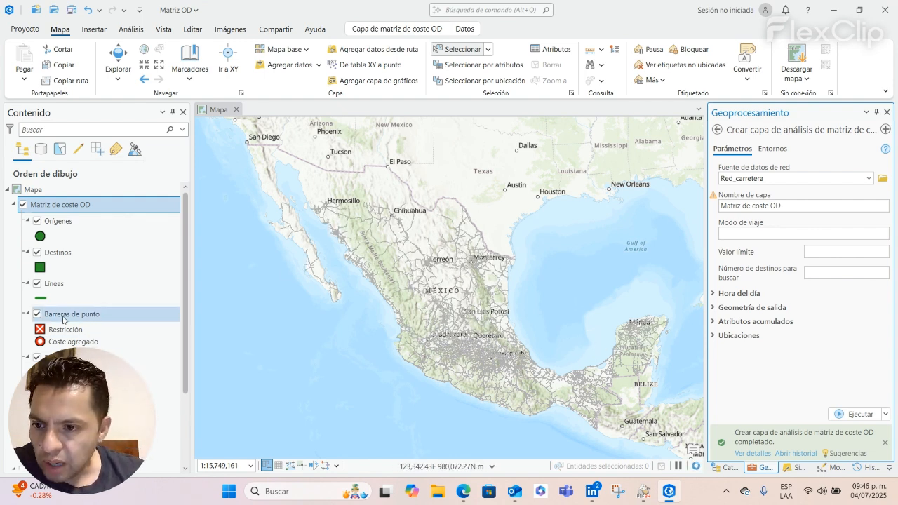
Hide Barreras de punto and the next barrier sublayer of the Matriz de coste OD layer.
click(37, 314)
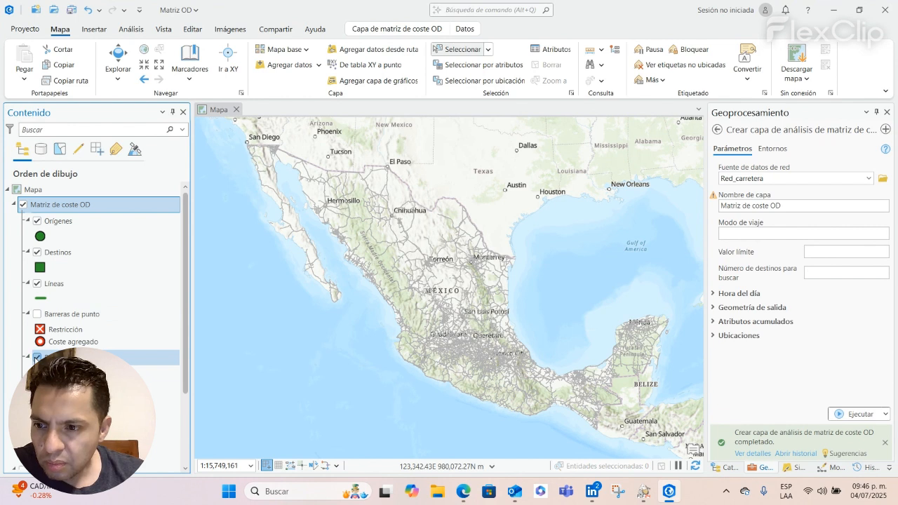
click(37, 357)
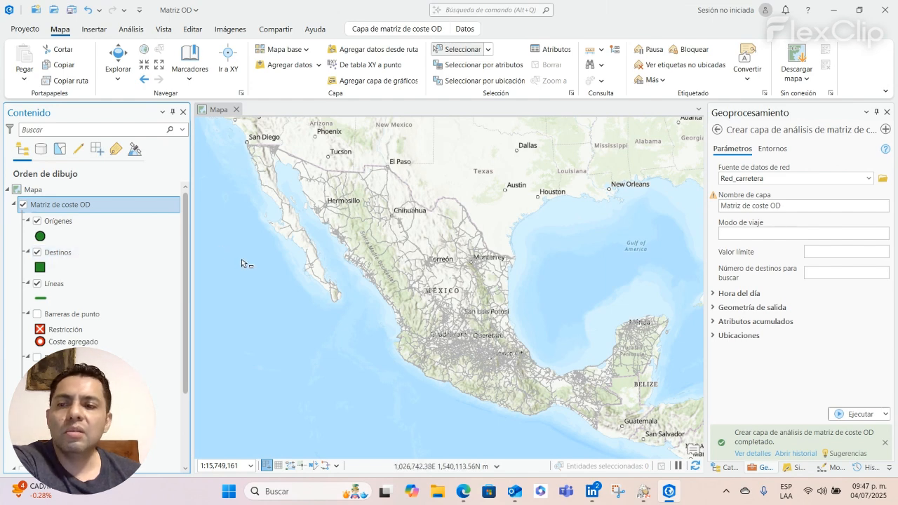
Collapse the Matriz de coste OD group, then display the LOCALIDADES_DIC_2021 layer and open its attribute table.
click(13, 204)
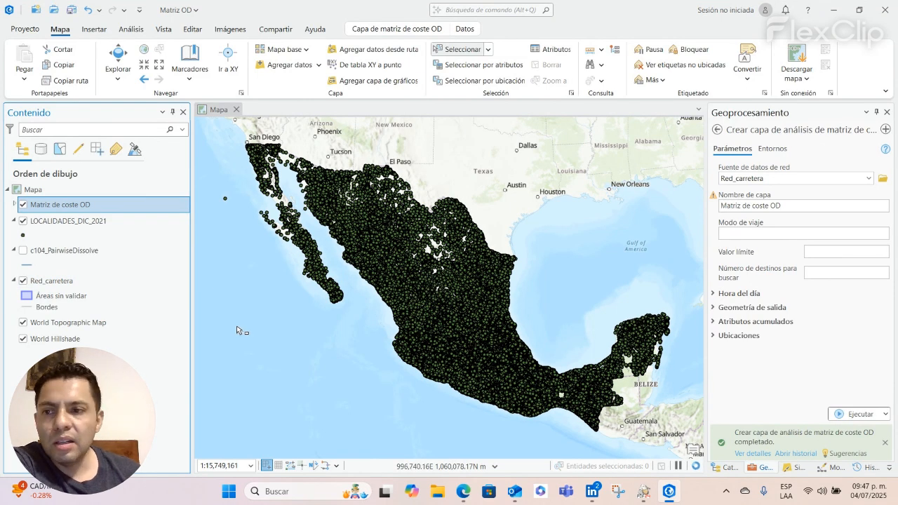
click(90, 222)
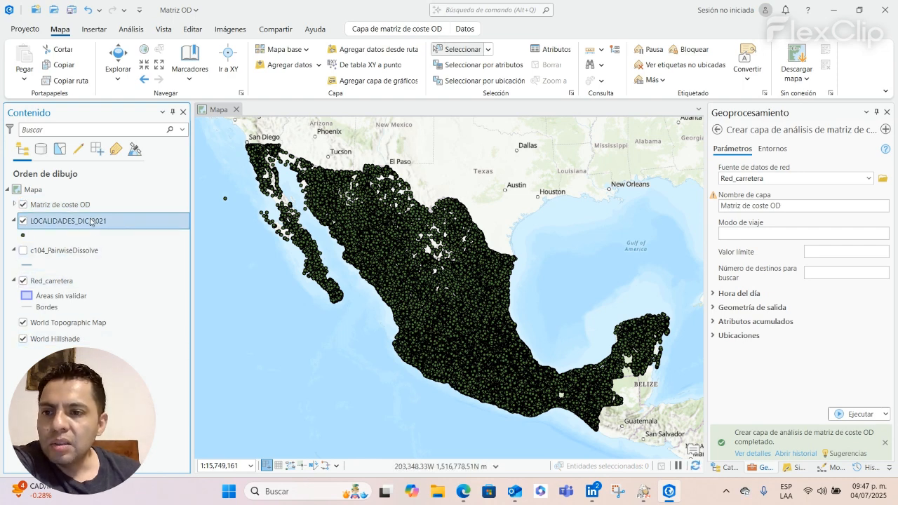
right_click(90, 222)
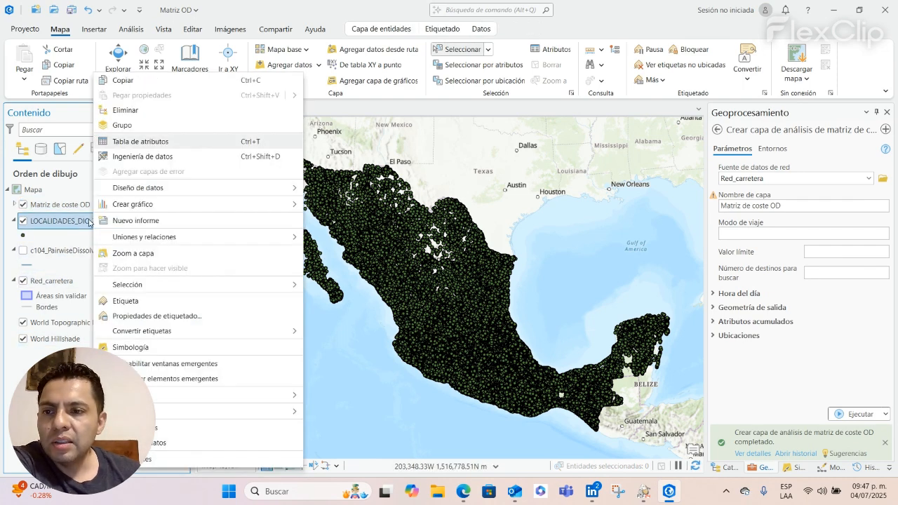
click(158, 142)
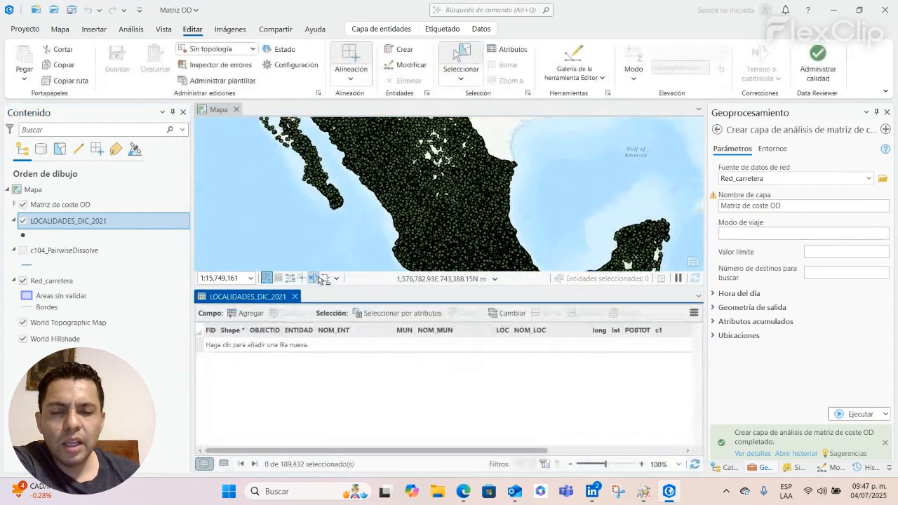
Select the LOCALIDADES_DIC_2021 records by attributes where POBTOT is greater than 50000 and NOM_ENT equals Guanajuato.
click(317, 278)
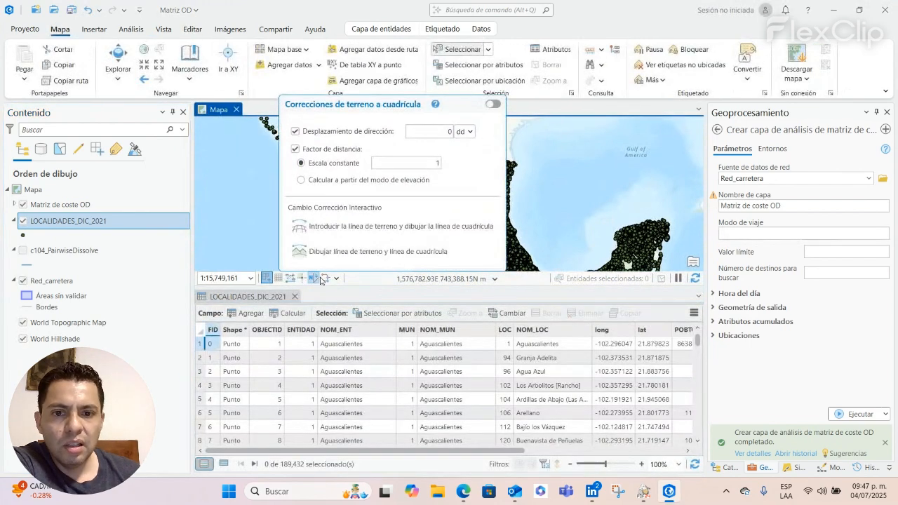
click(317, 278)
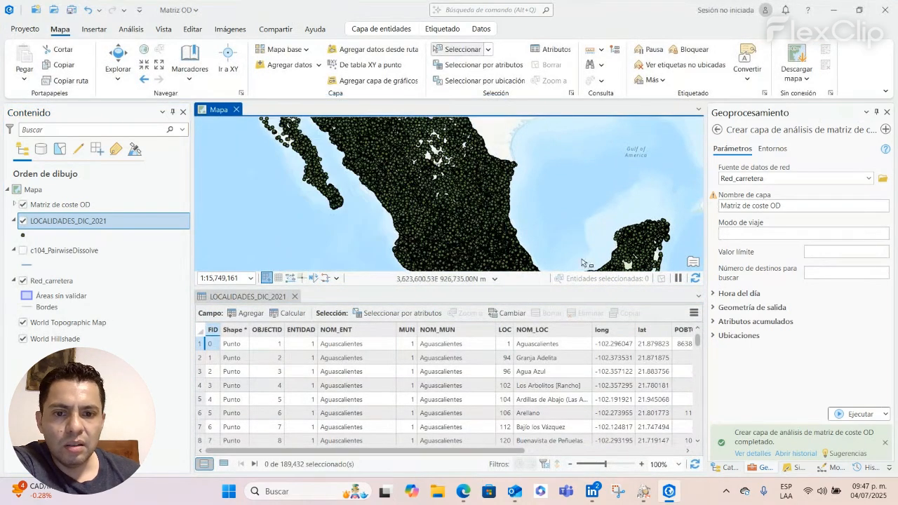
click(401, 315)
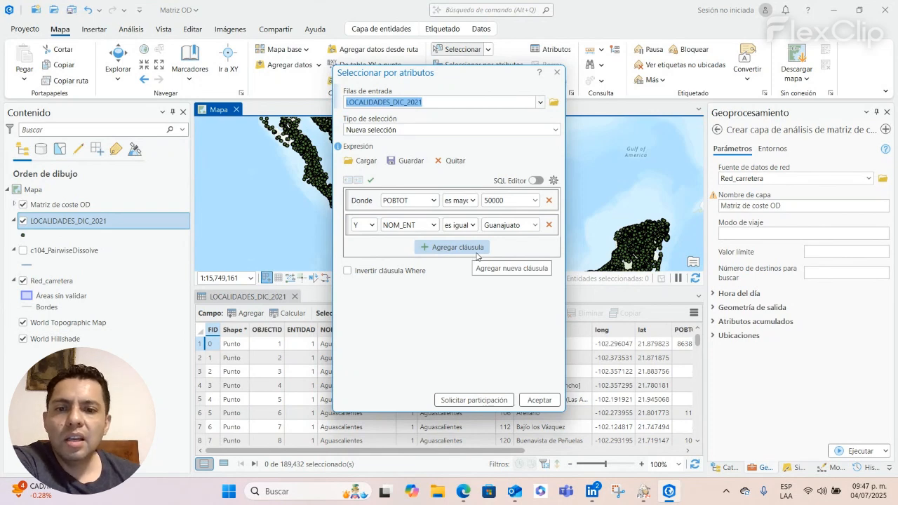
drag(490, 78, 240, 83)
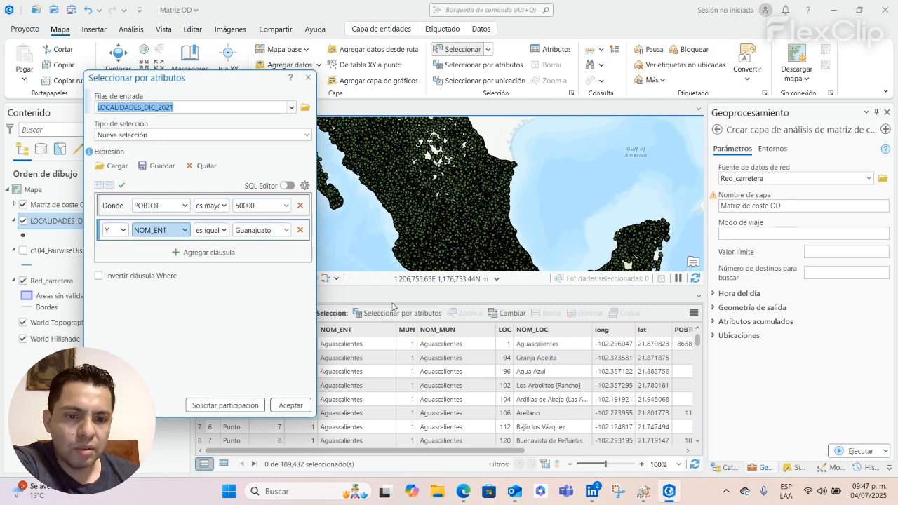
drag(501, 451, 600, 452)
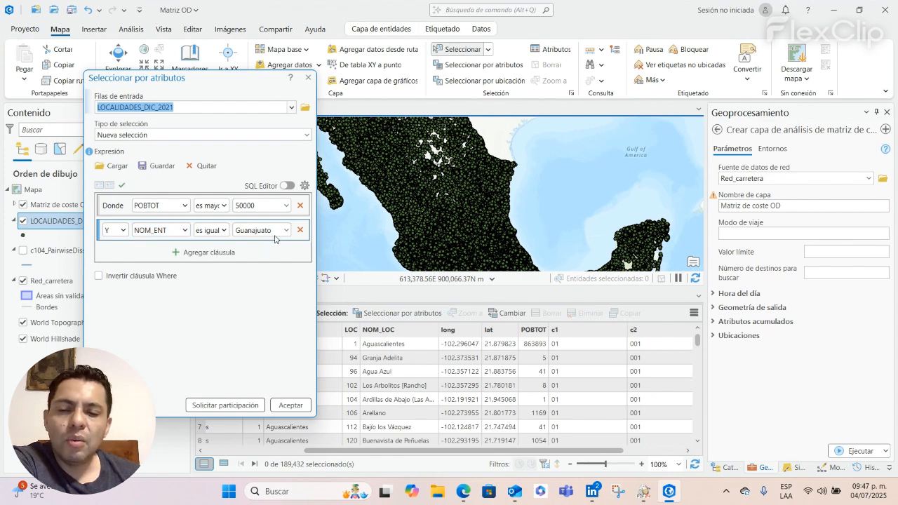
drag(375, 451, 273, 456)
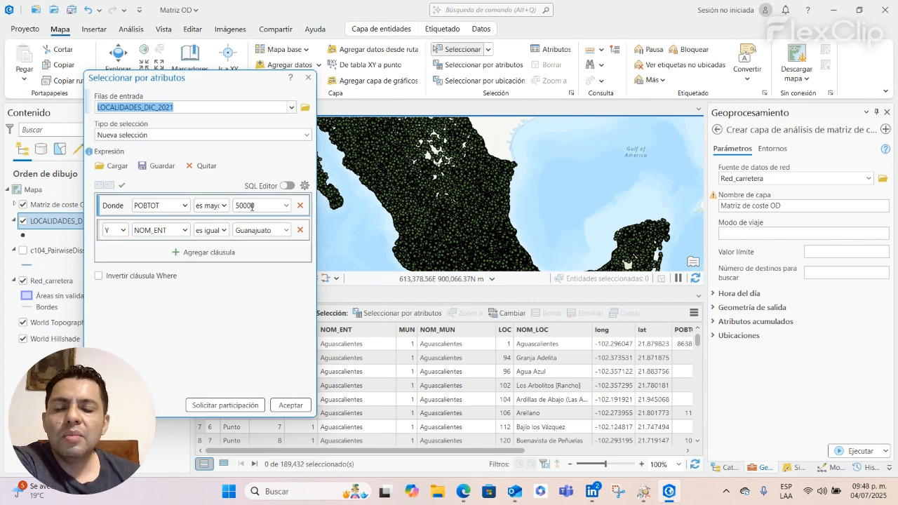
click(296, 406)
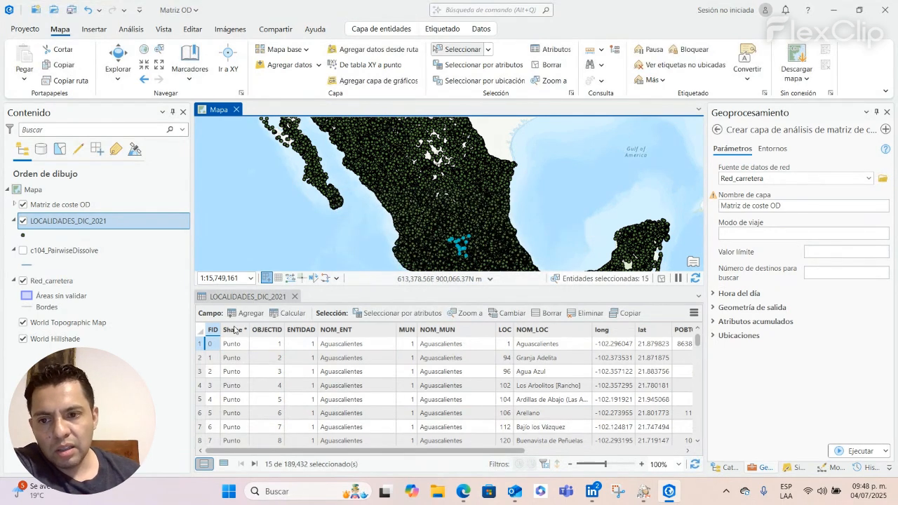
Close the LOCALIDADES_DIC_2021 attribute table and return from the OD matrix layer creation tool to the toolbox list.
click(295, 296)
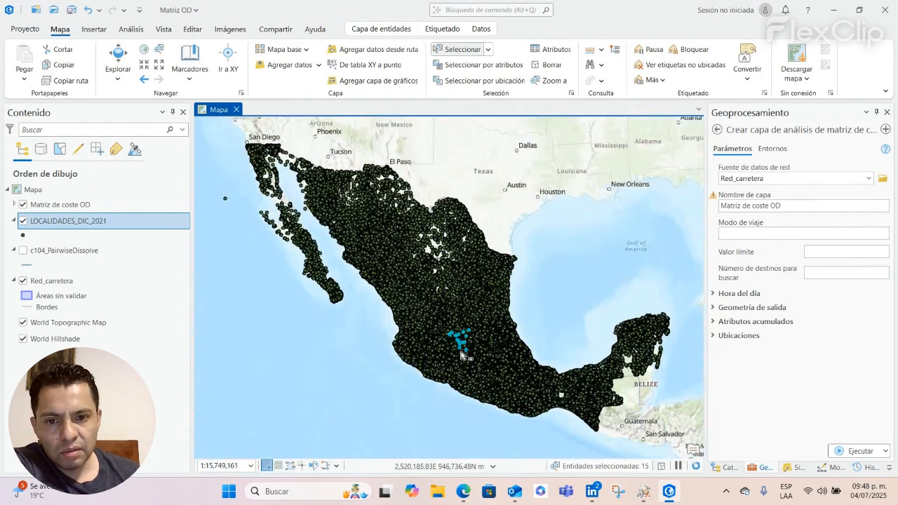
scroll(461, 355, up, 5)
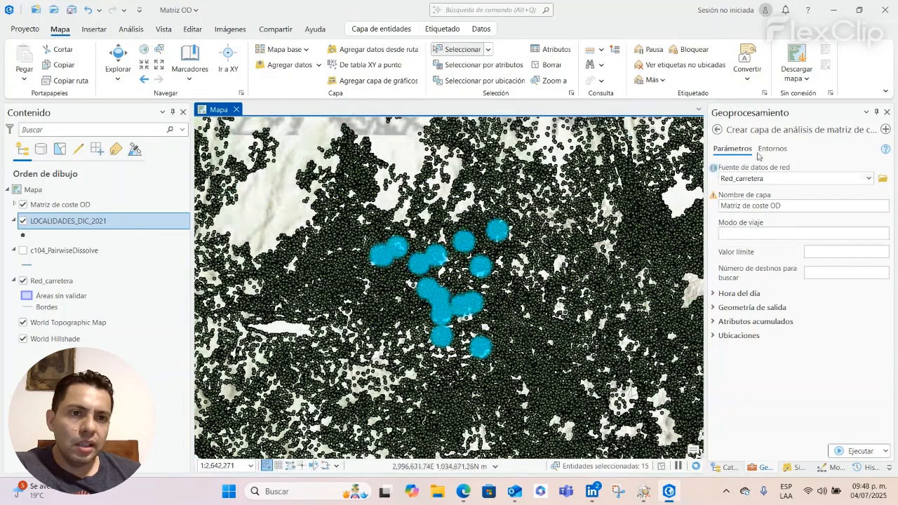
click(717, 130)
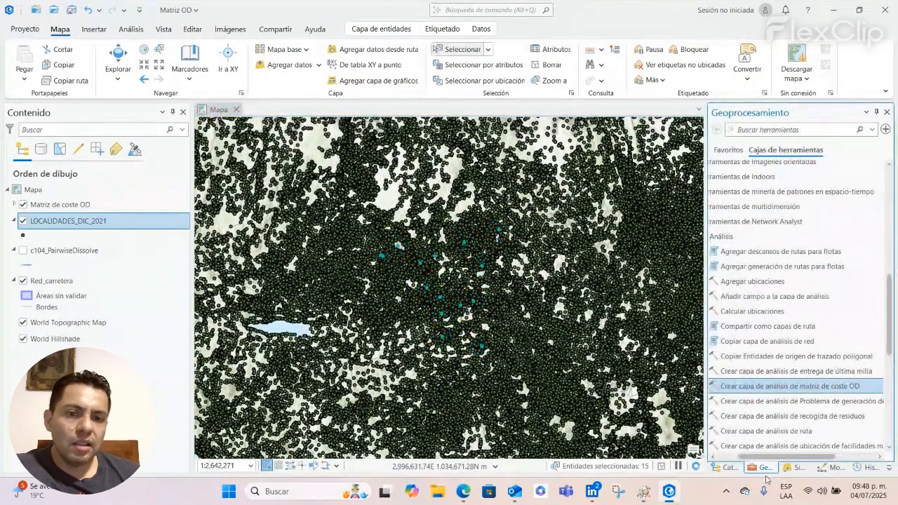
Expand the Matriz de coste OD group and hide the LOCALIDADES_DIC_2021 layer.
click(14, 205)
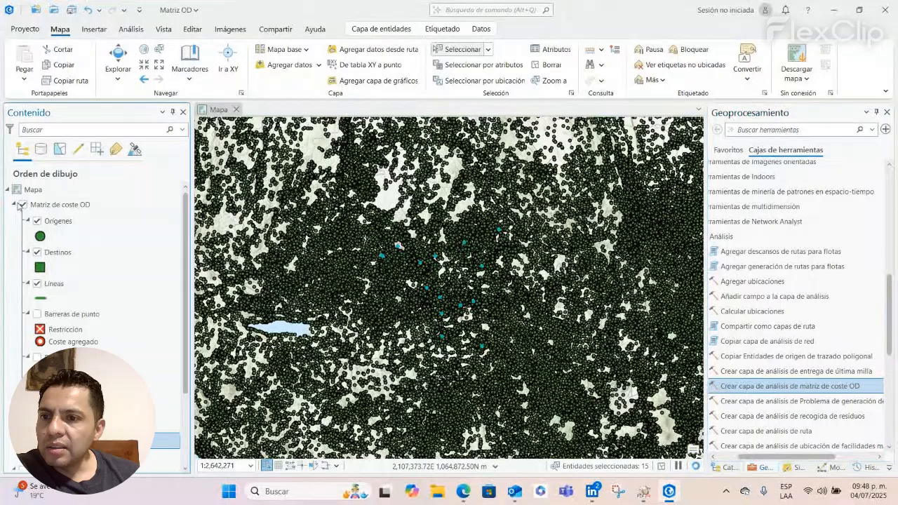
click(66, 207)
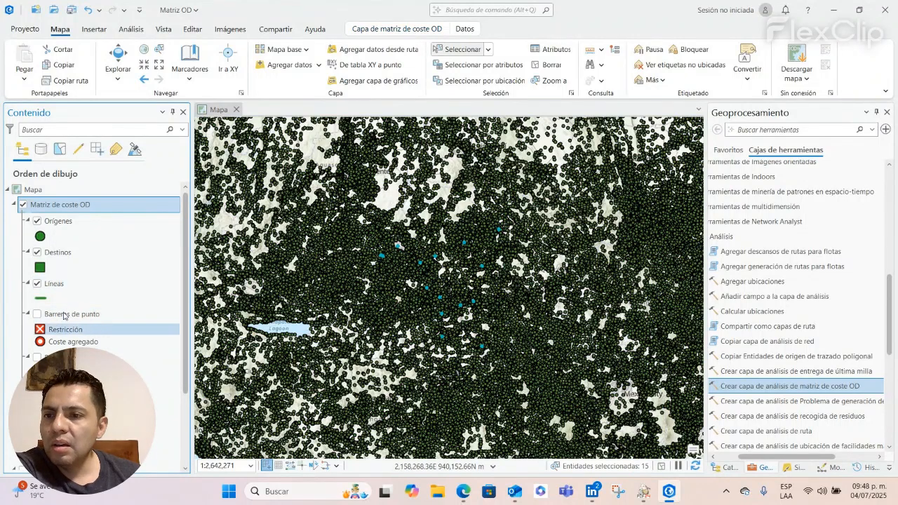
scroll(69, 307, down, 2)
scroll(69, 307, down, 2)
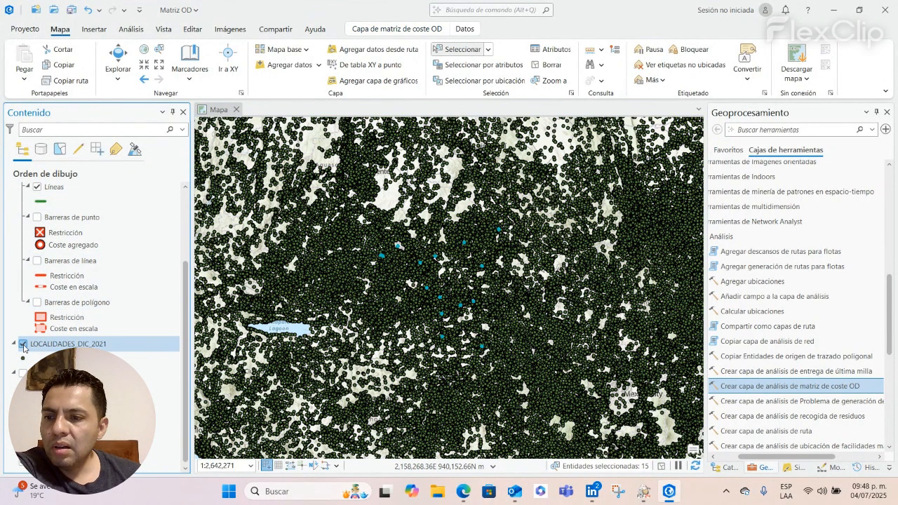
click(23, 344)
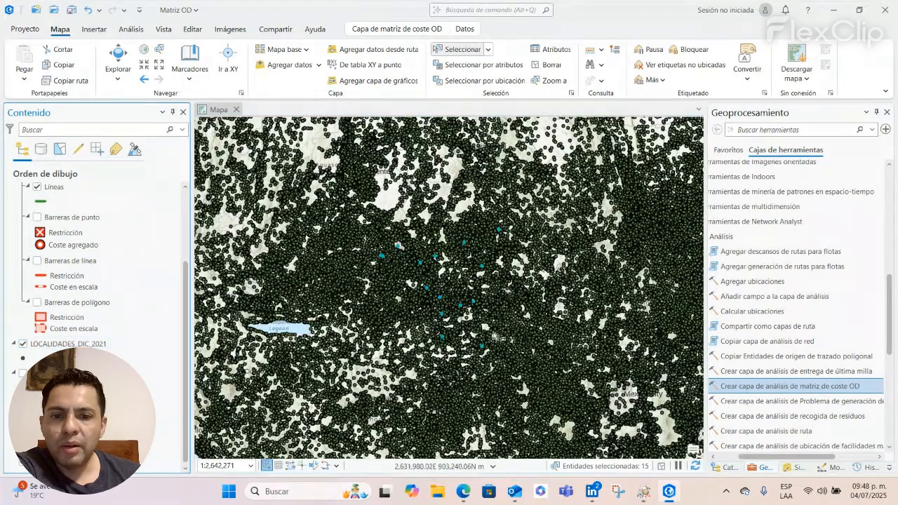
click(25, 348)
click(23, 345)
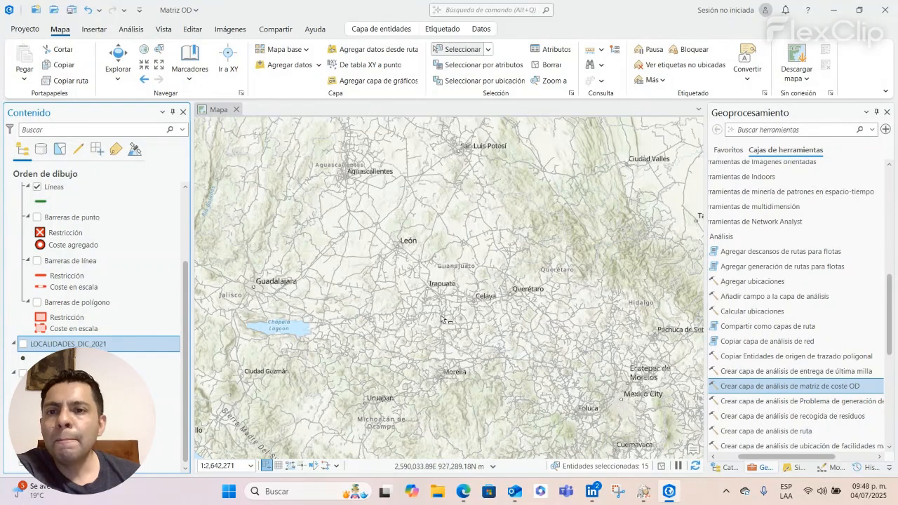
Set up the origins import for Matriz de coste OD from the selected LOCALIDADES_DIC_2021 records, mapping Name to the NOM_LOC field.
scroll(103, 237, up, 3)
click(80, 204)
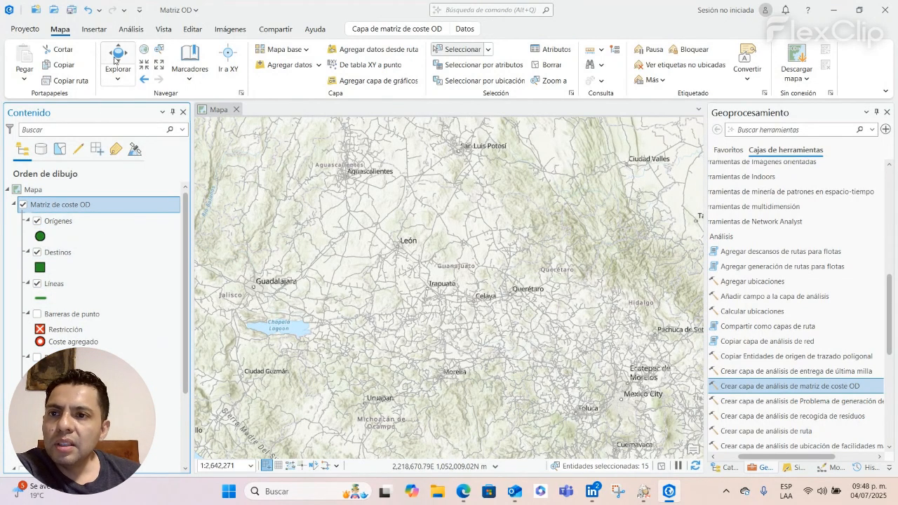
click(403, 28)
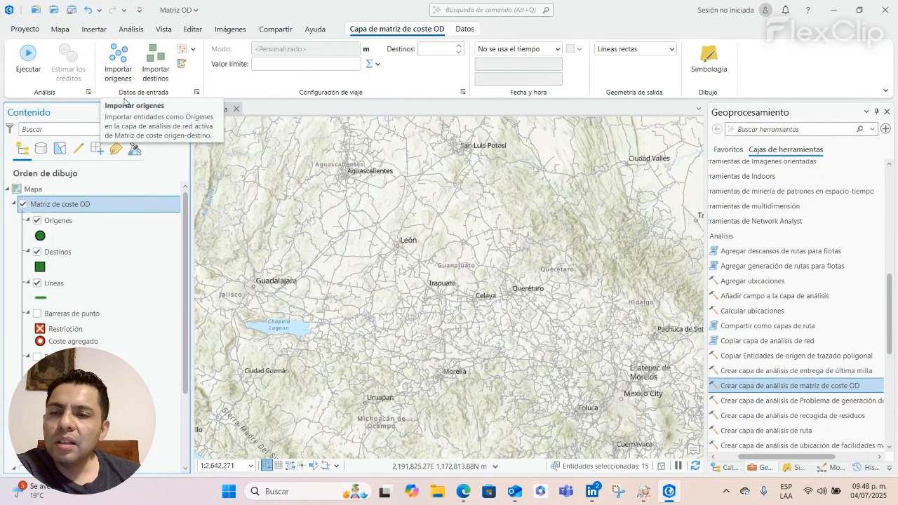
click(118, 61)
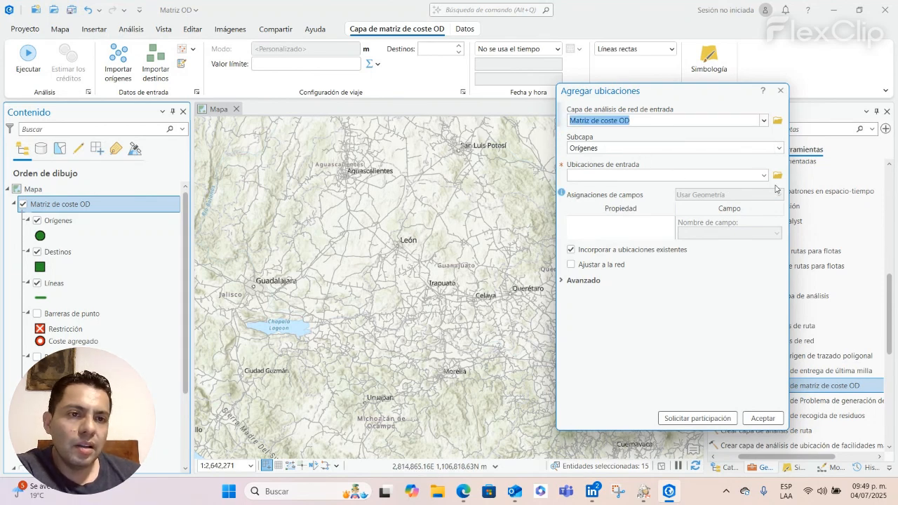
click(763, 176)
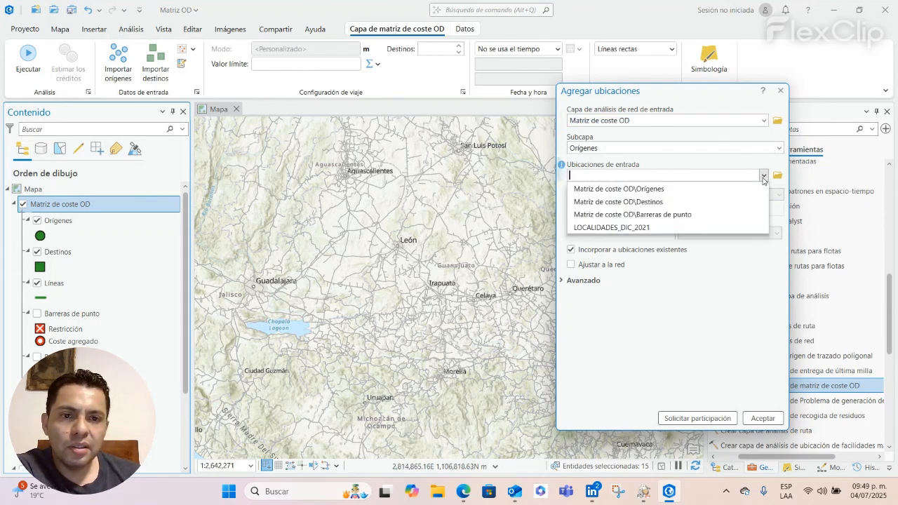
click(615, 230)
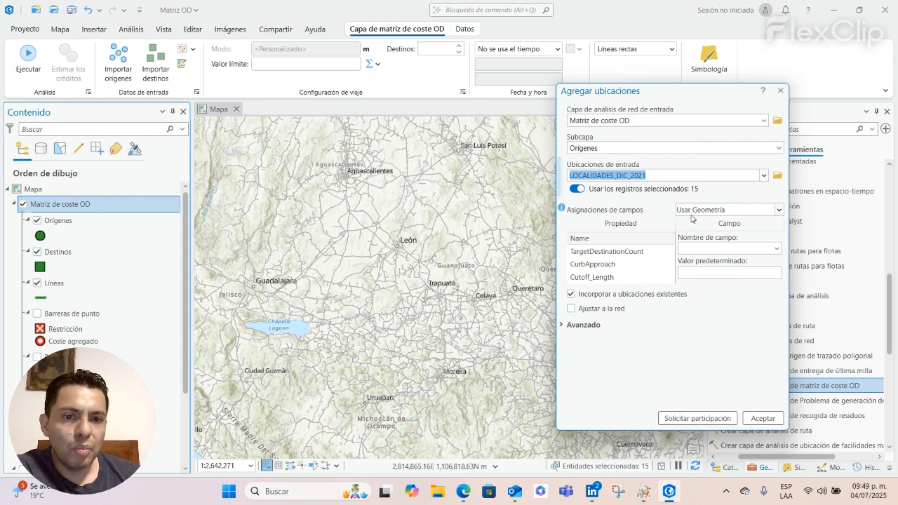
click(776, 249)
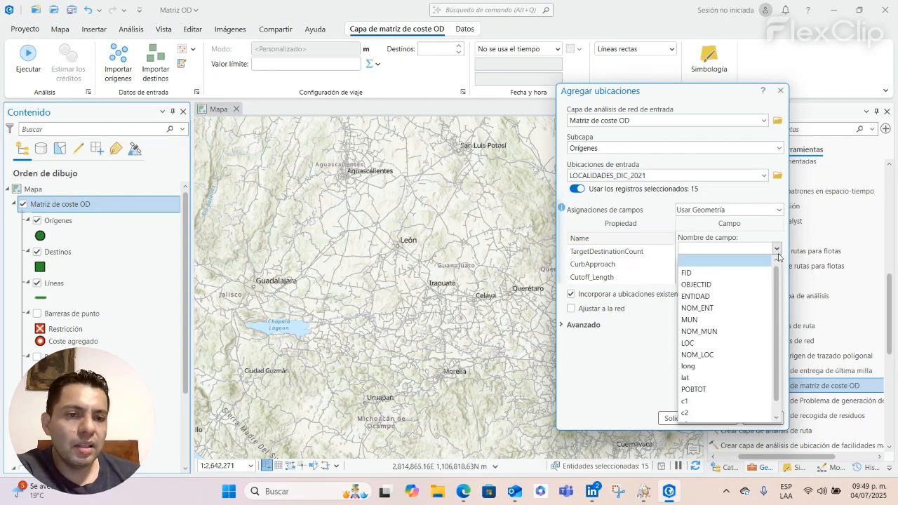
click(719, 356)
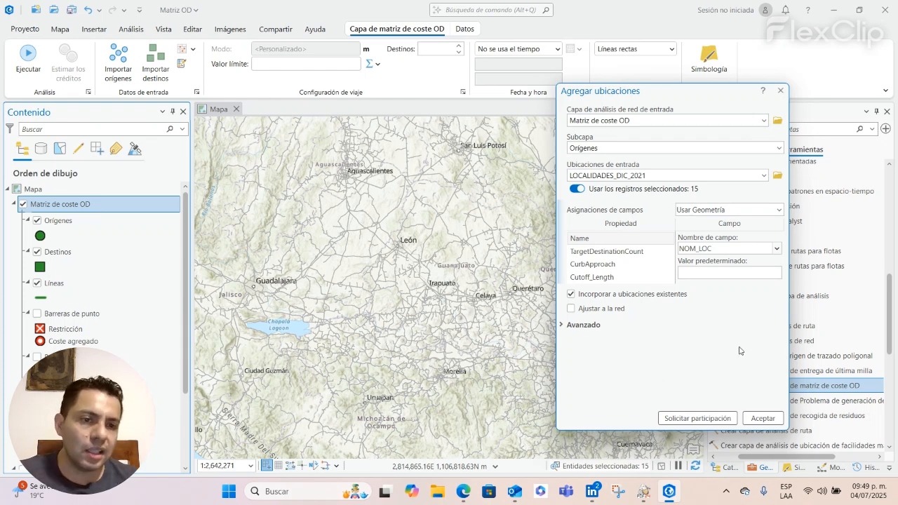
click(776, 248)
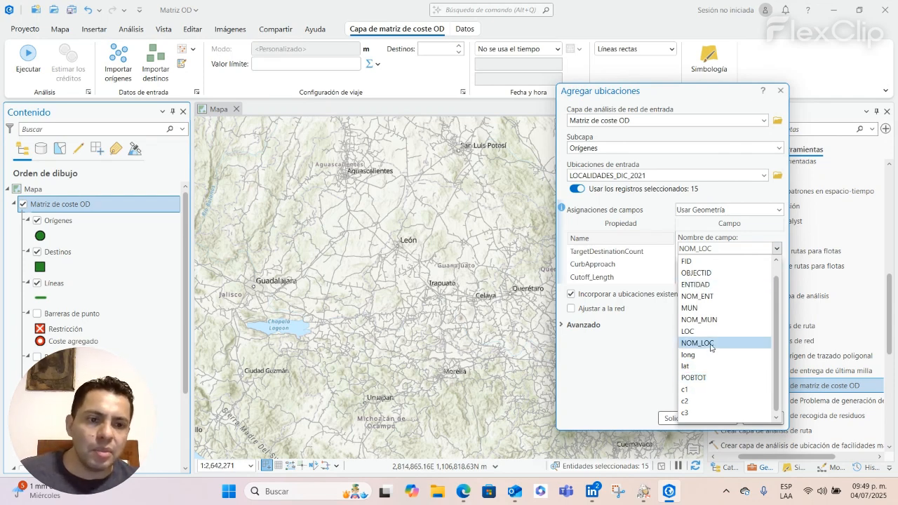
click(711, 344)
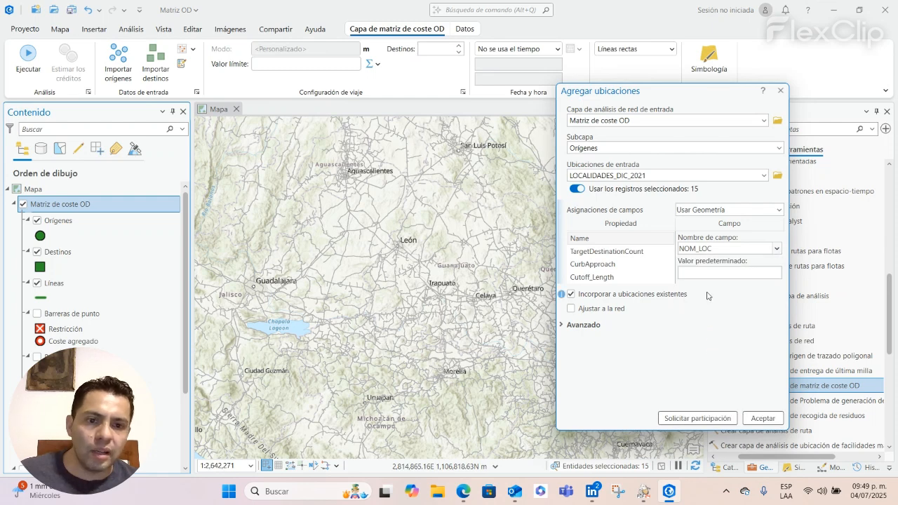
Import the origins without appending to existing locations, snapping them to the network with an offset of 1 kilometre.
click(571, 294)
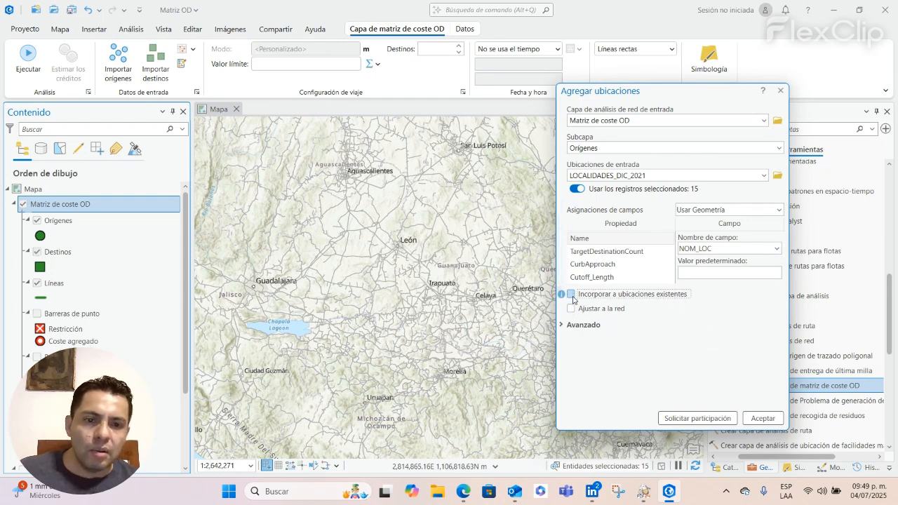
click(572, 309)
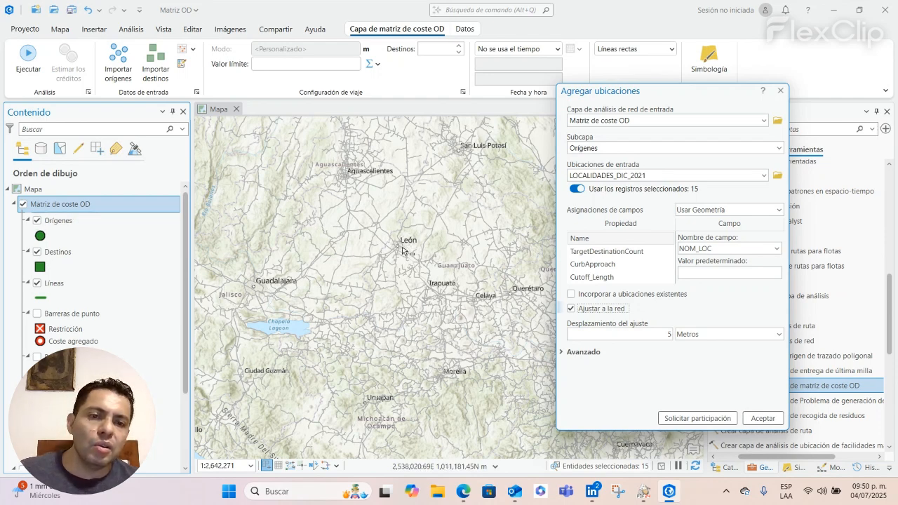
double_click(672, 334)
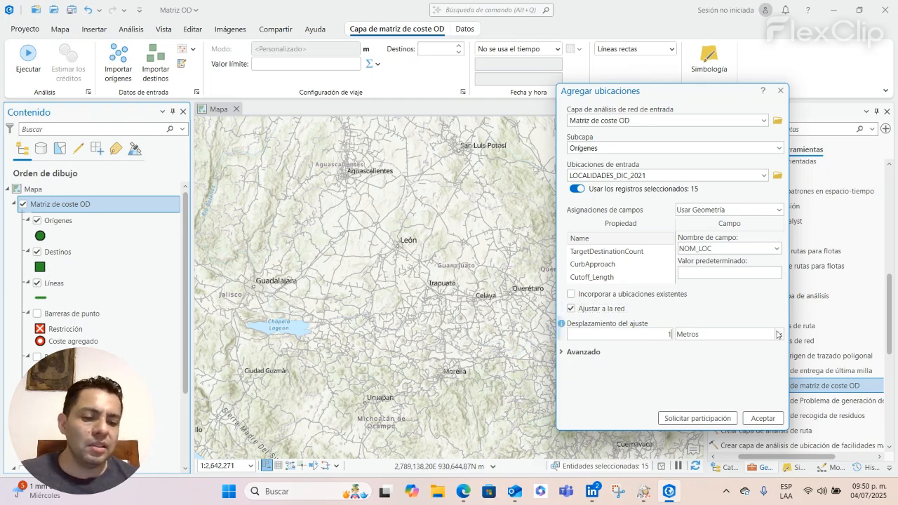
scroll(778, 335, down, 1)
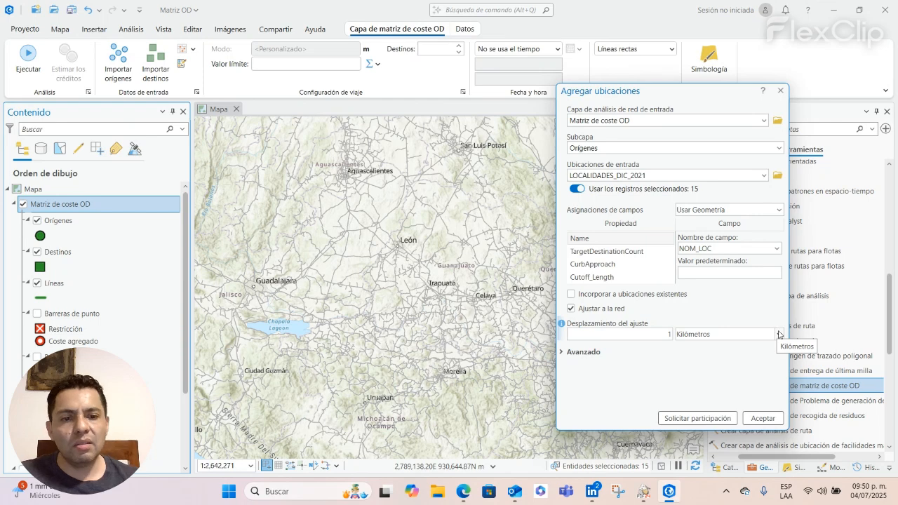
click(763, 419)
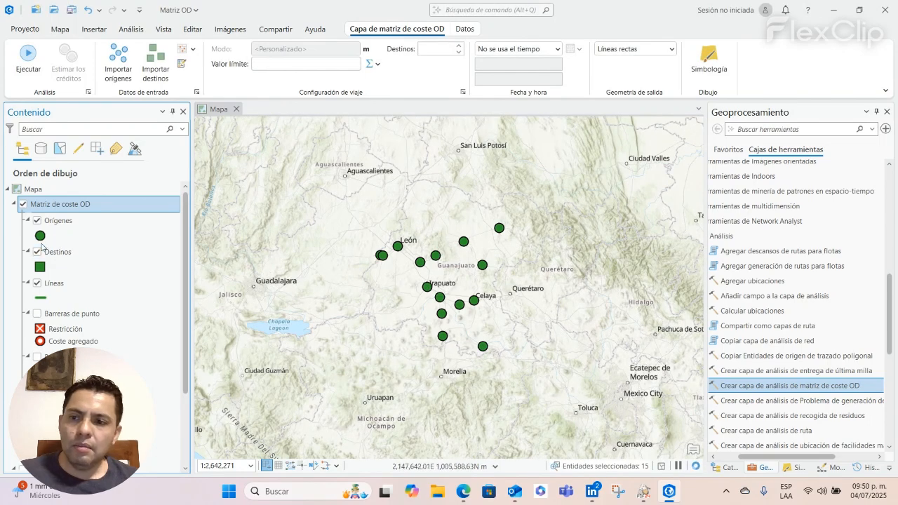
Set up the destinations import for Matriz de coste OD from the selected LOCALIDADES_DIC_2021 records, mapping Name to the NOM_LOC field.
click(152, 237)
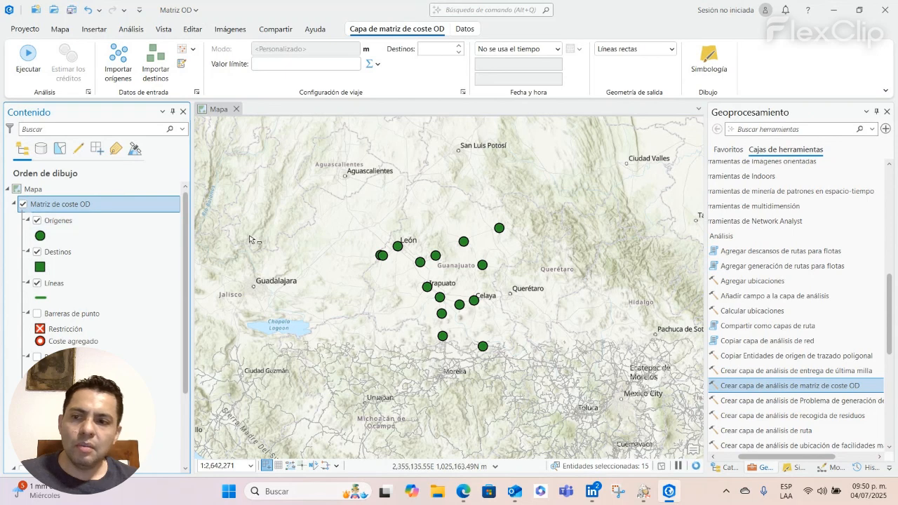
click(159, 70)
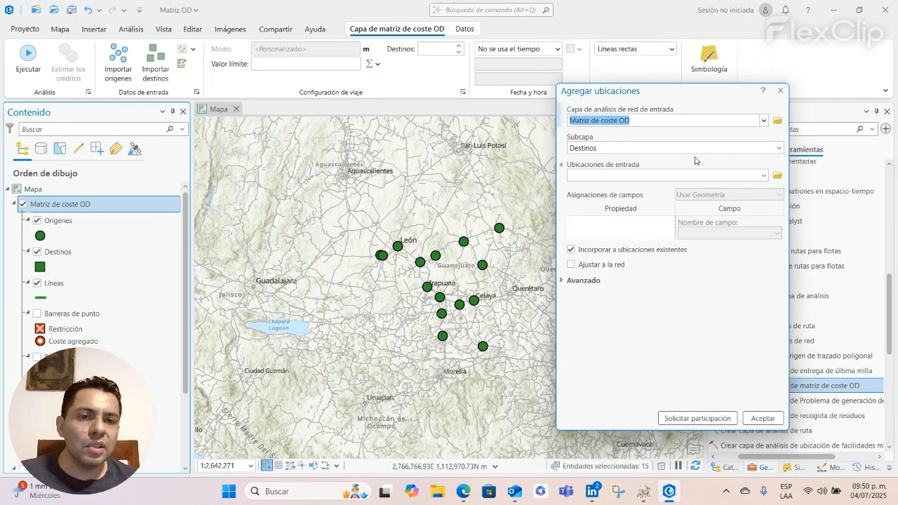
click(763, 175)
click(653, 227)
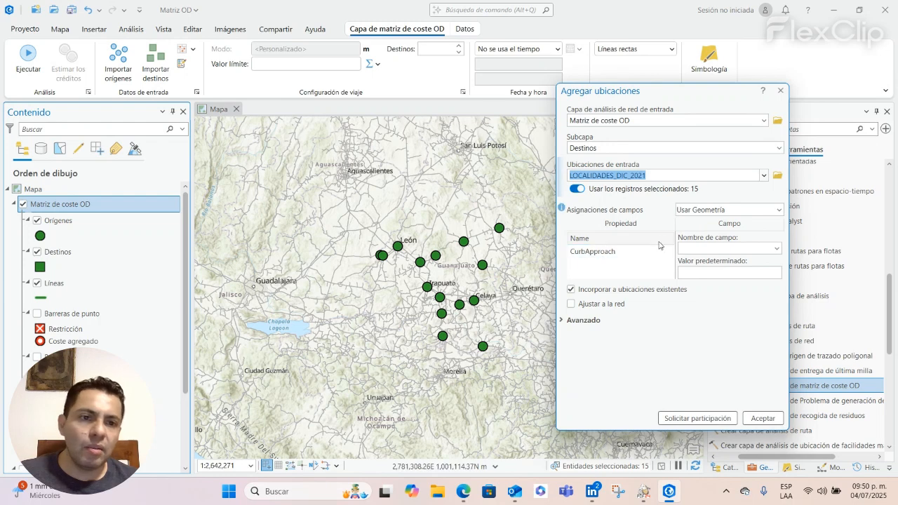
click(776, 250)
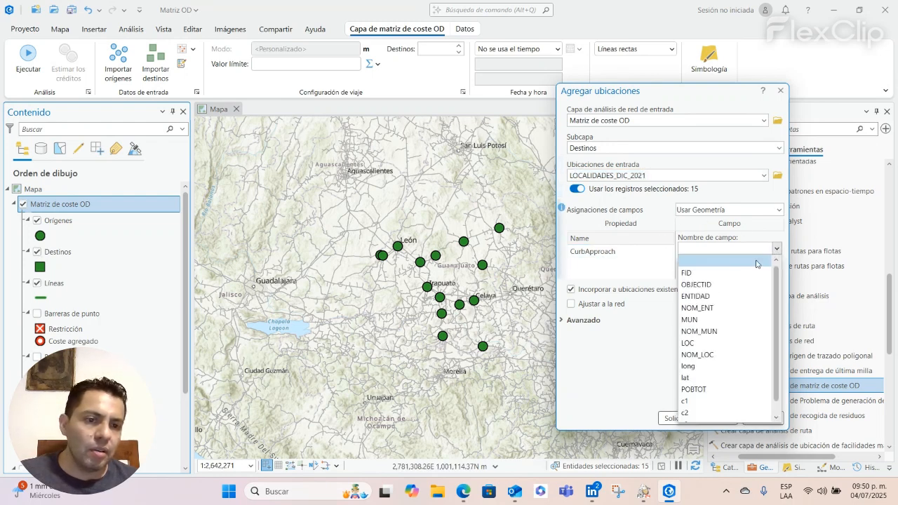
click(709, 356)
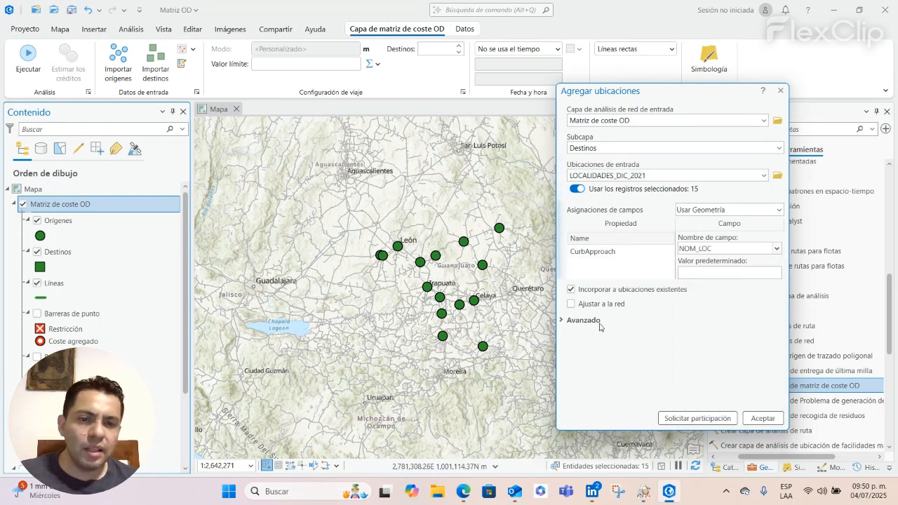
Import the destinations without appending to existing locations, snapping them to the network with an offset of 1 kilometre.
click(571, 304)
click(571, 289)
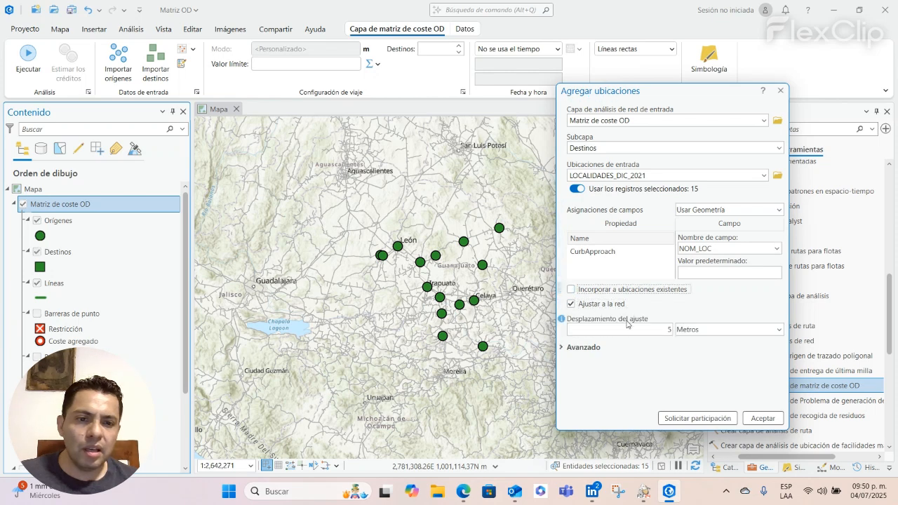
click(662, 329)
text(1)
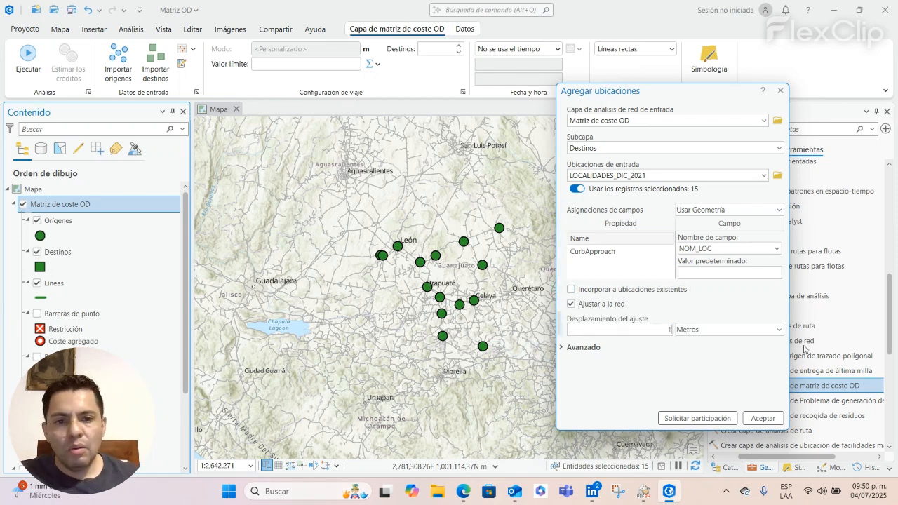
click(779, 330)
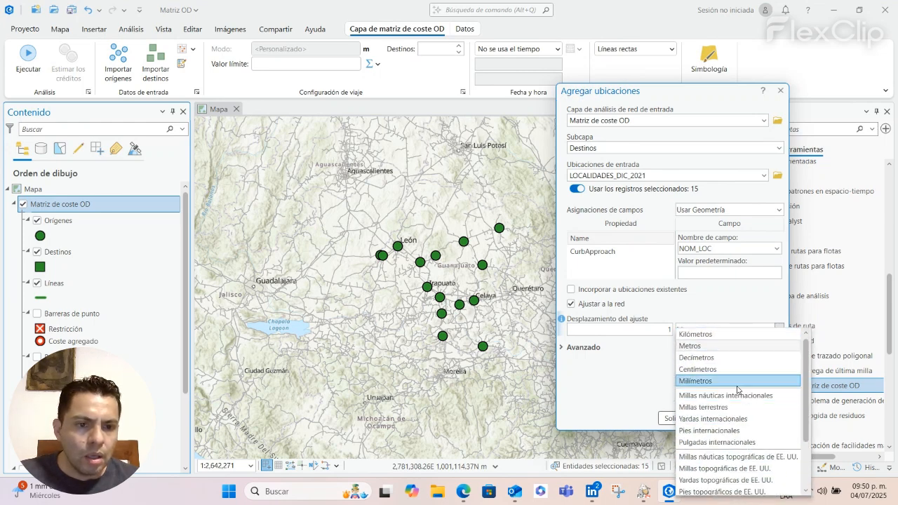
click(717, 335)
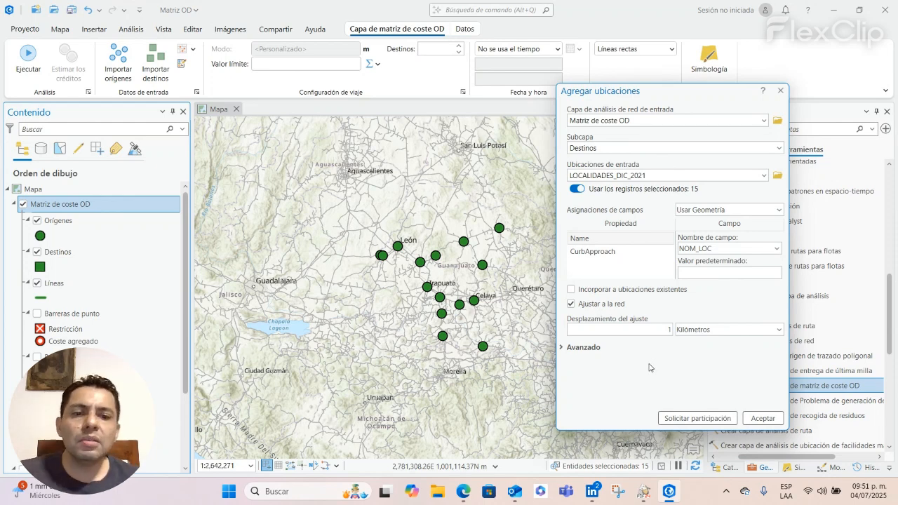
click(571, 289)
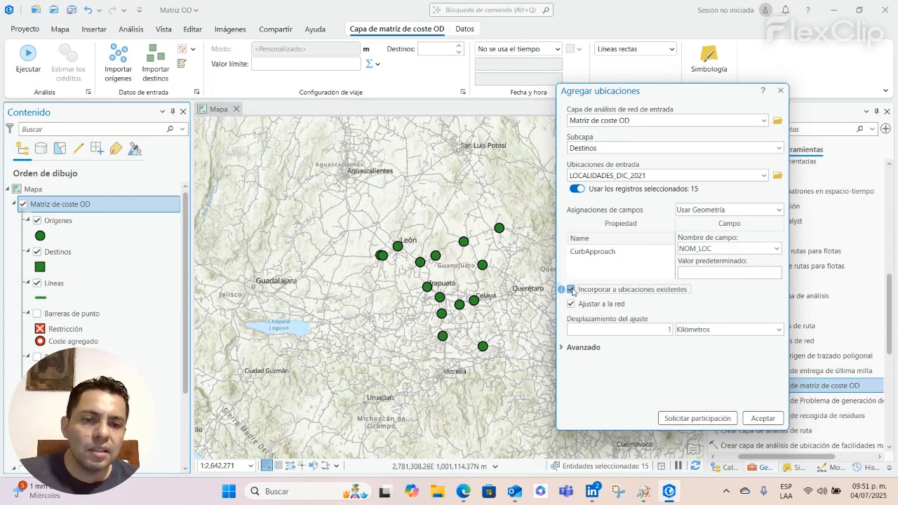
click(572, 291)
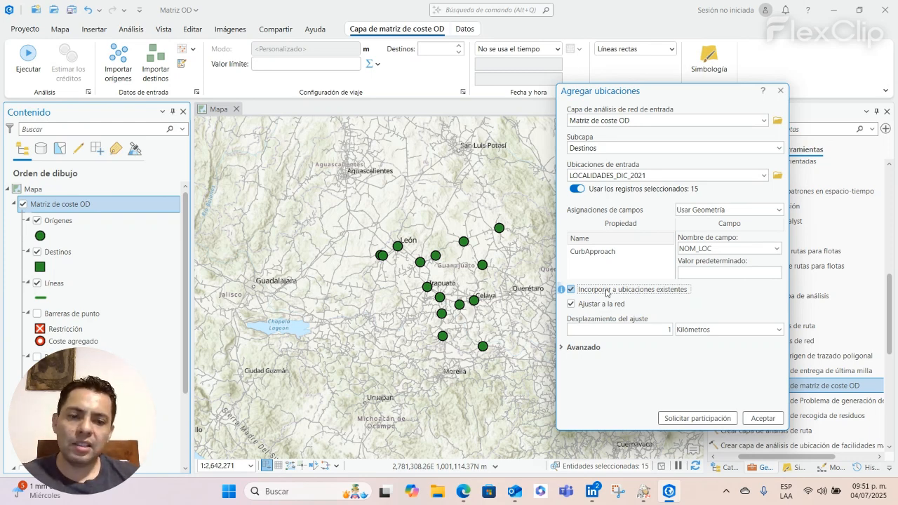
click(582, 290)
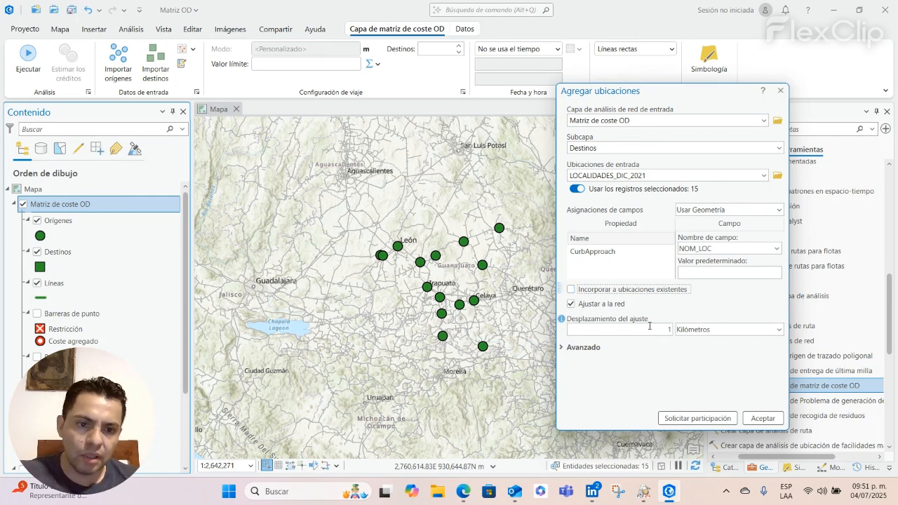
click(759, 419)
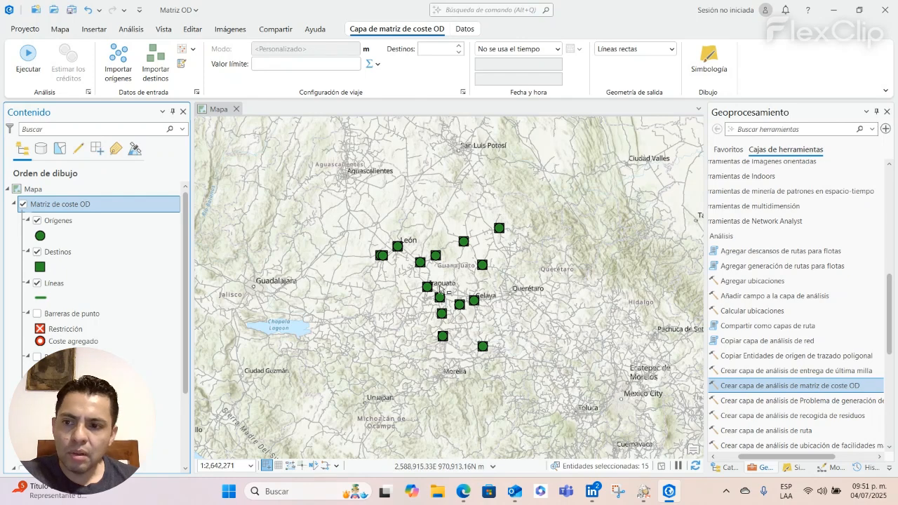
Switch the matrix's output geometry to Sin líneas and return it to Líneas rectas.
click(674, 50)
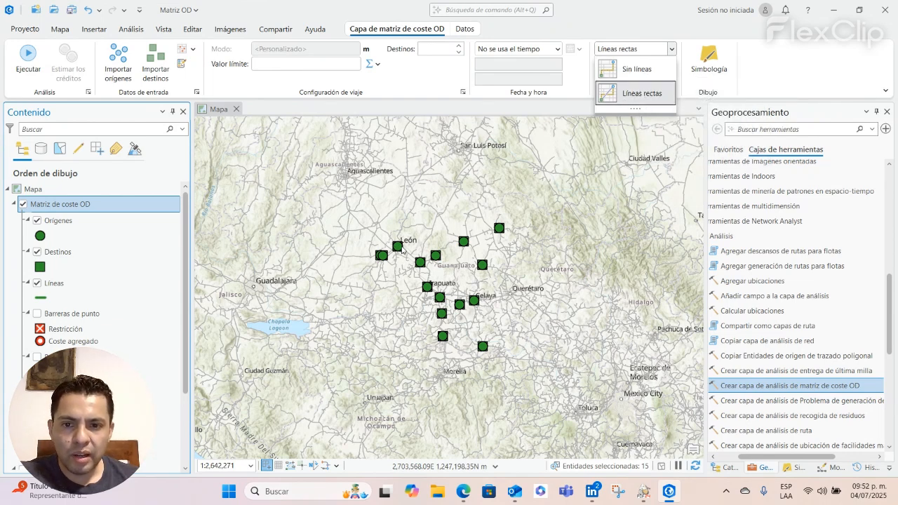
scroll(402, 251, up, 5)
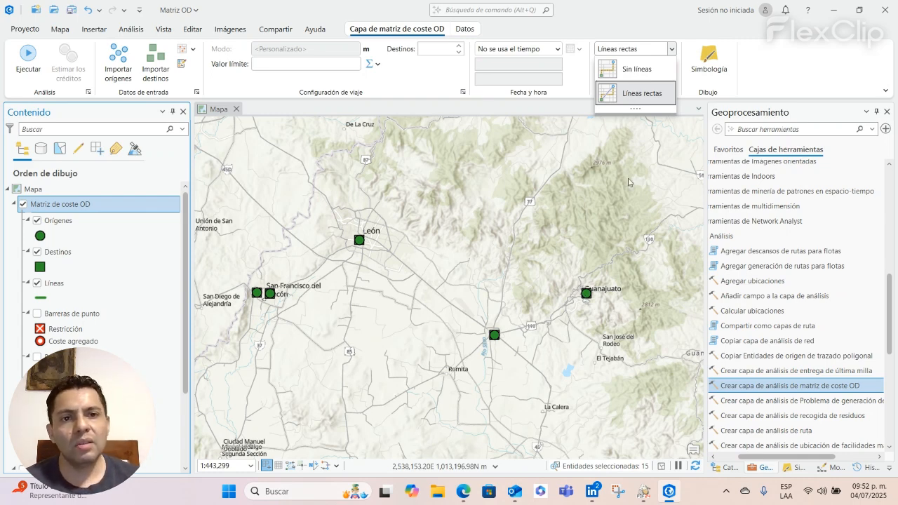
click(637, 70)
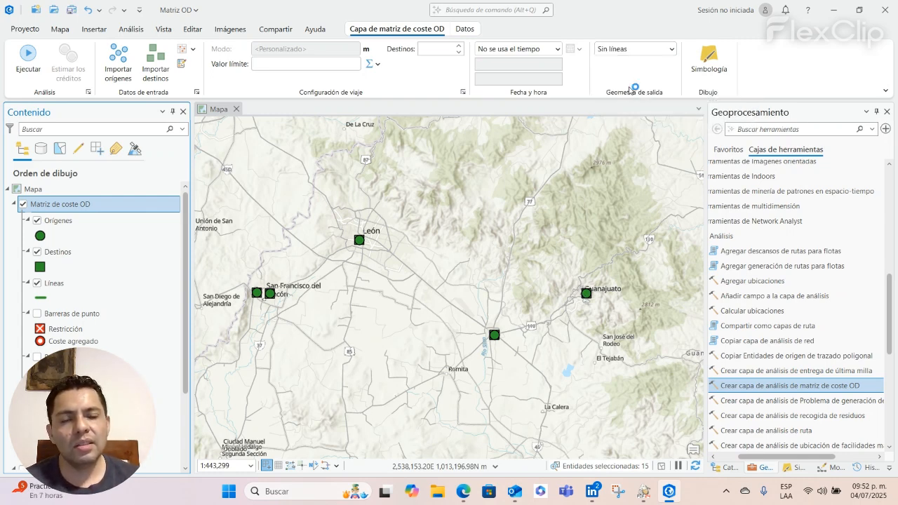
click(672, 49)
click(642, 94)
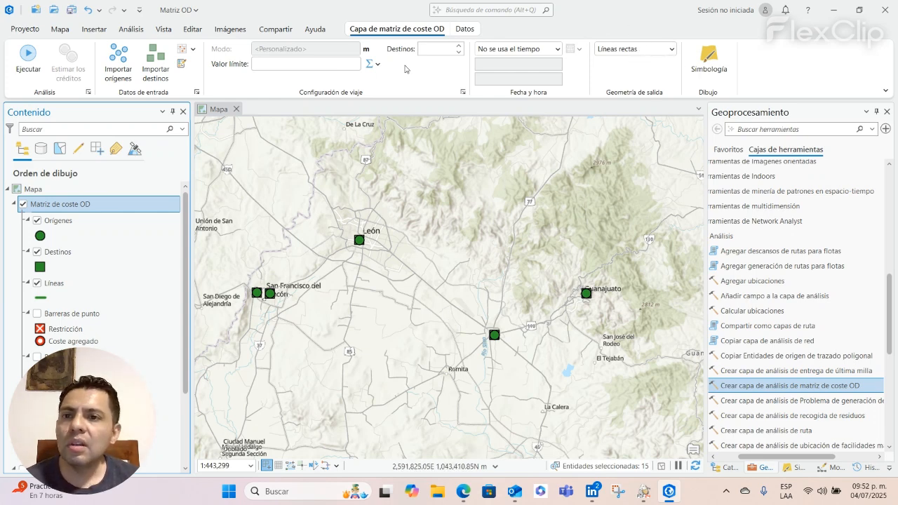
Run the Matriz de coste OD analysis to generate the lines between all origins and destinations.
click(26, 63)
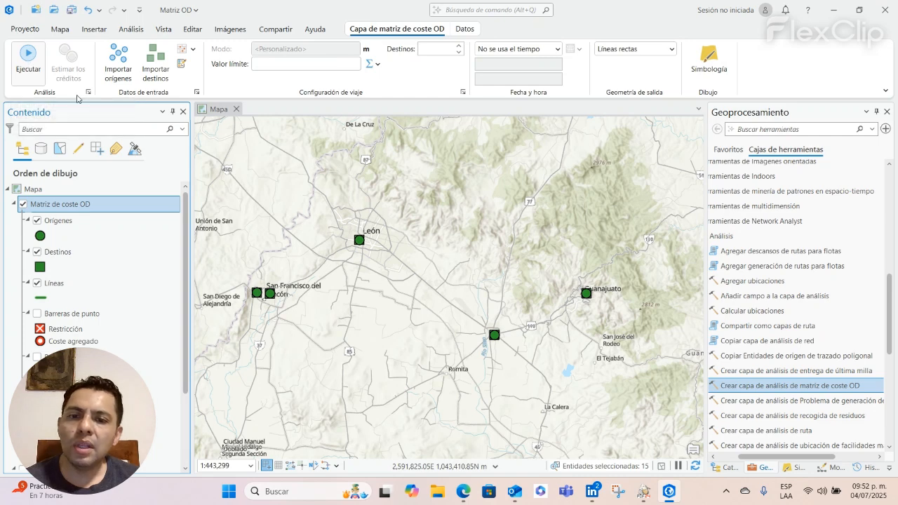
click(40, 298)
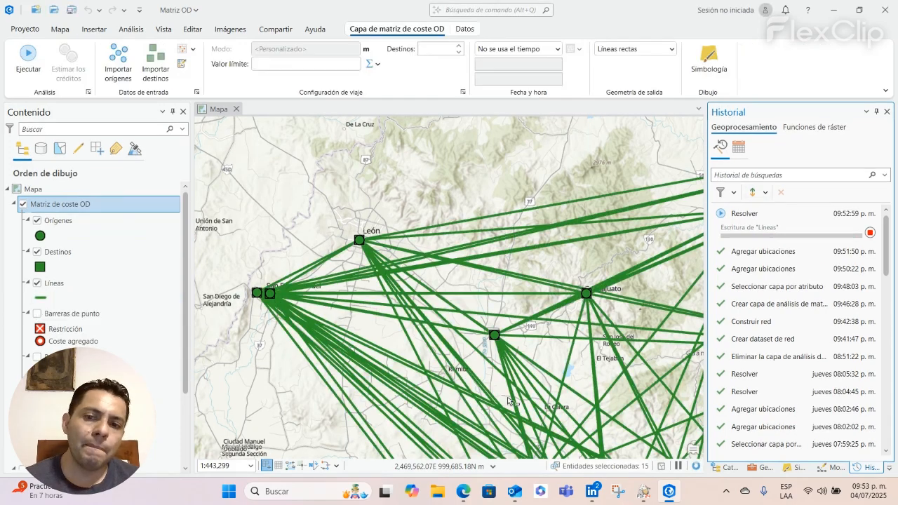
scroll(414, 317, down, 3)
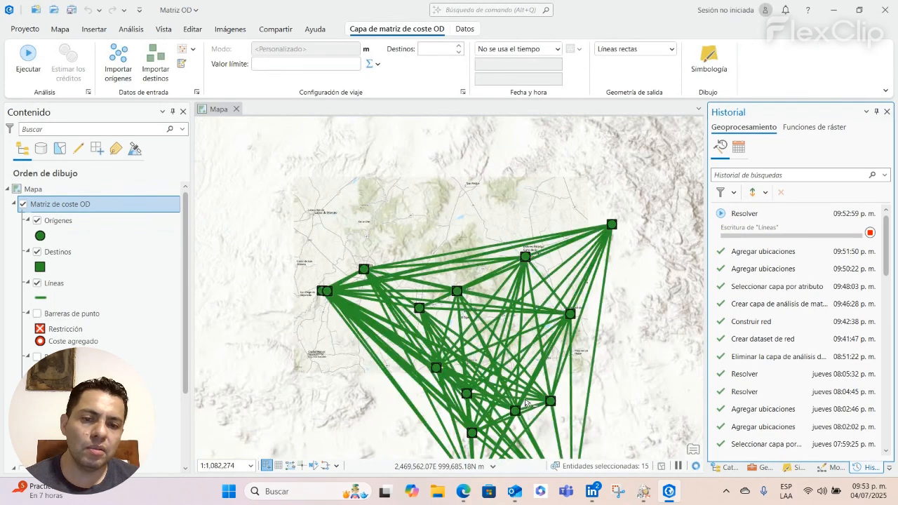
scroll(525, 364, down, 2)
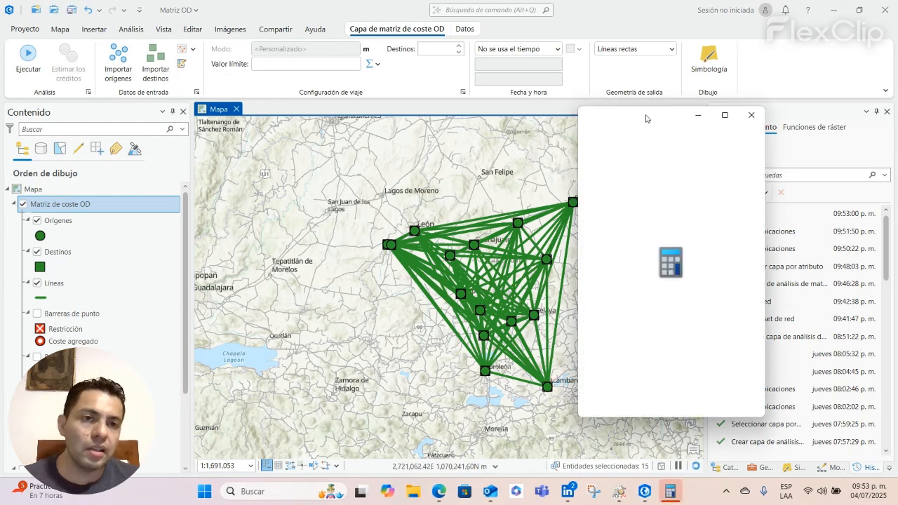
Switch to the Windows Calculator and multiply 15 by 15 to work out the number of origin-destination pairs.
drag(646, 119, 698, 154)
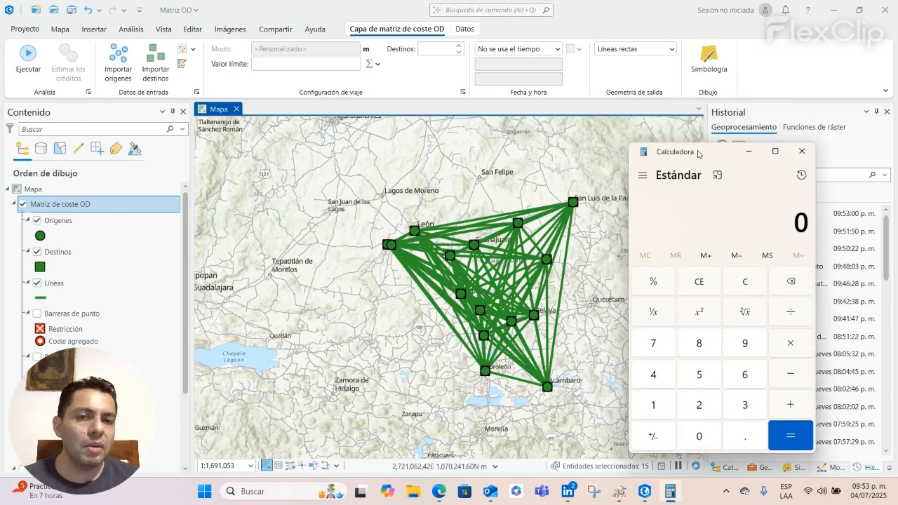
drag(713, 156, 701, 157)
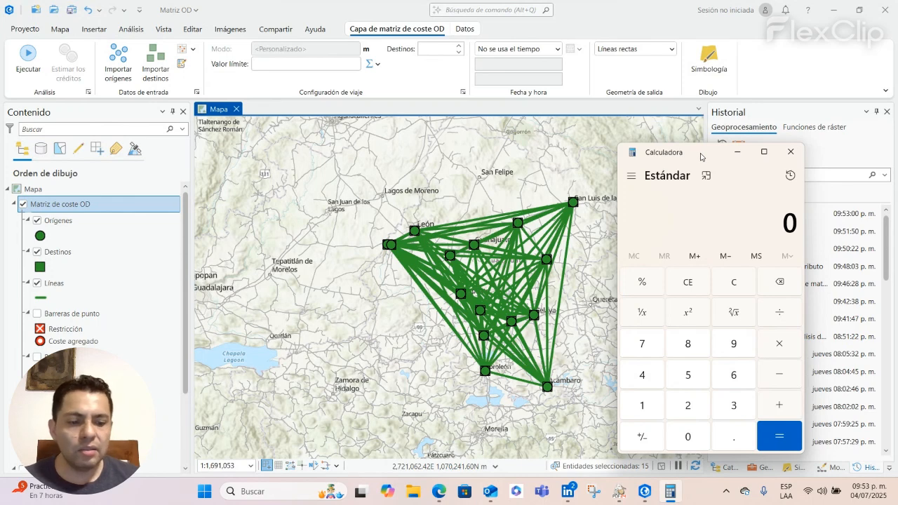
text(515)
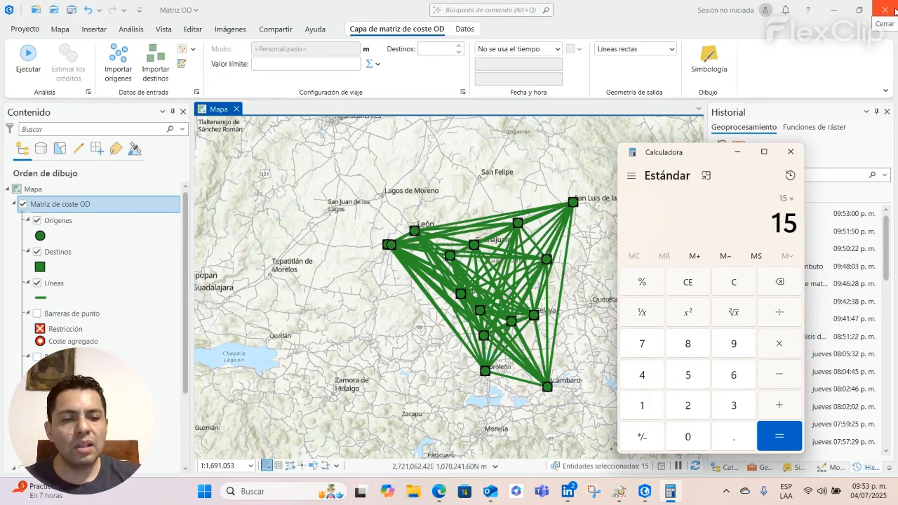
key(Return)
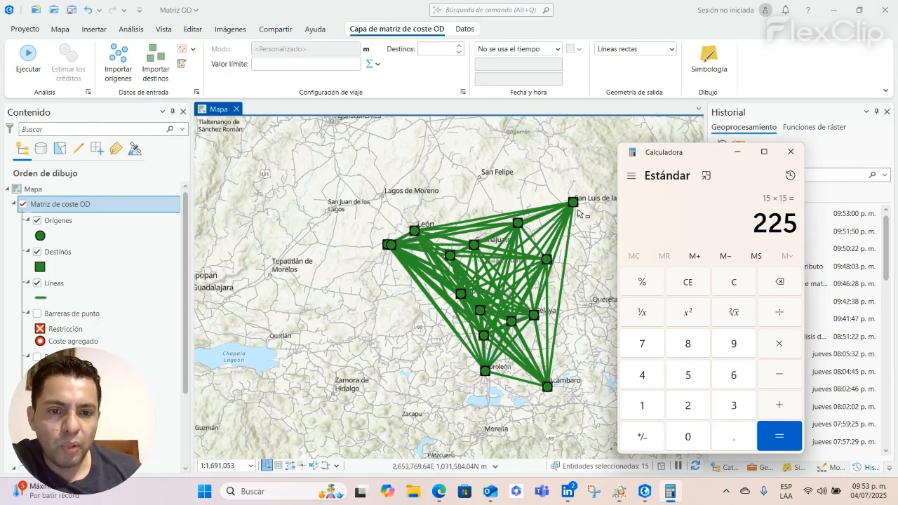
Return to ArcGIS Pro, open the attribute table of the Líneas sublayer and examine its name, ID, rank and length fields.
scroll(537, 338, up, 4)
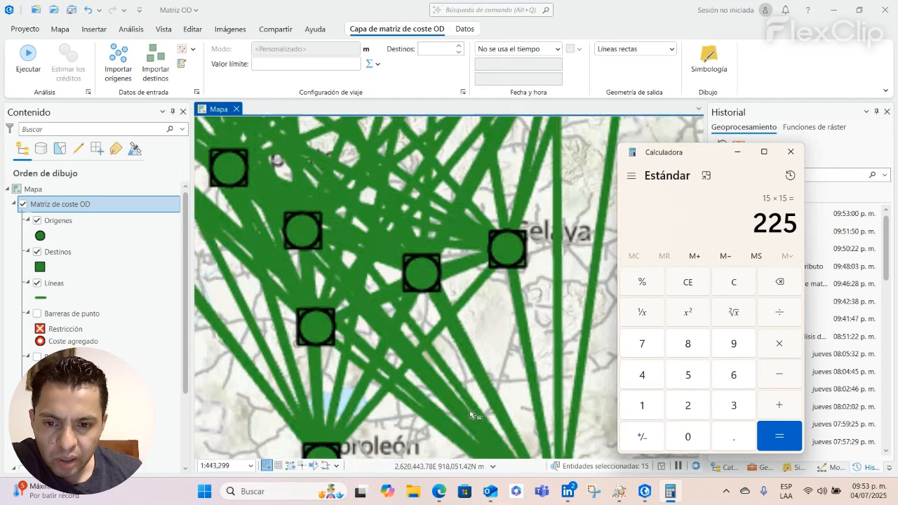
click(419, 410)
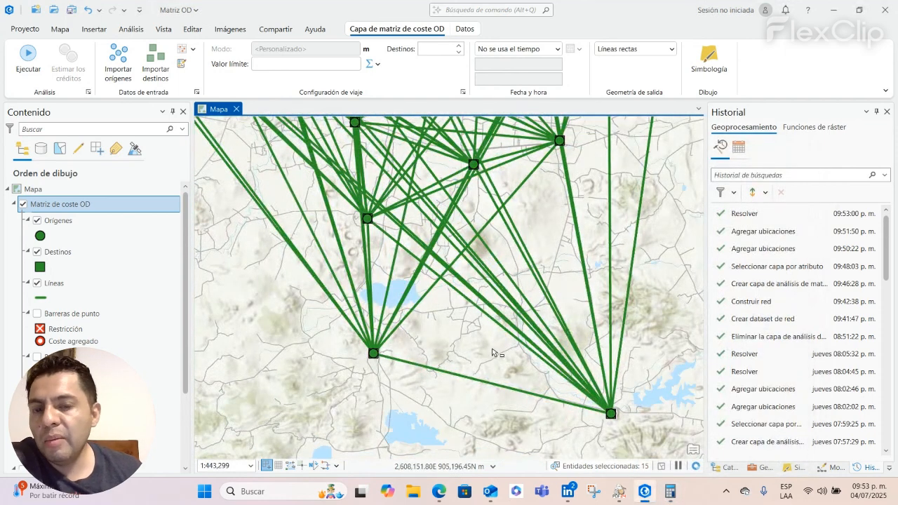
scroll(473, 293, down, 4)
right_click(54, 282)
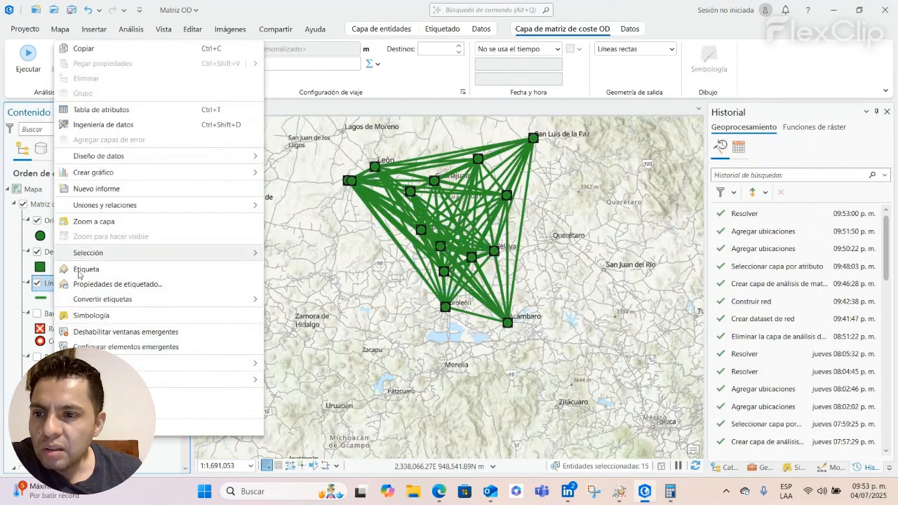
click(133, 110)
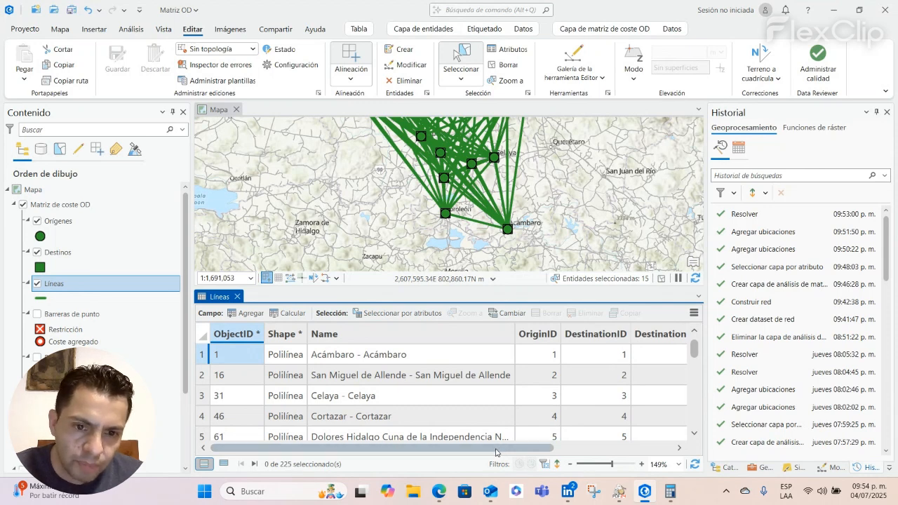
scroll(422, 386, right, 2)
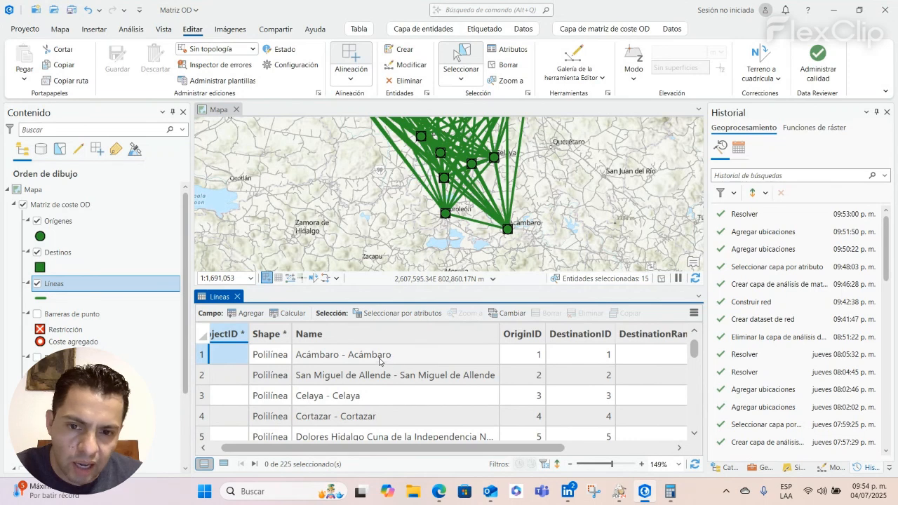
drag(443, 448, 551, 448)
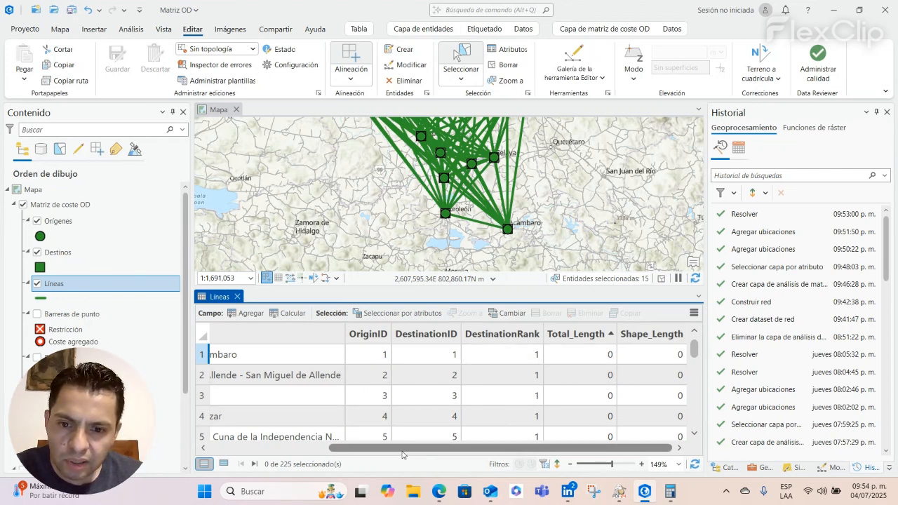
drag(402, 450, 251, 453)
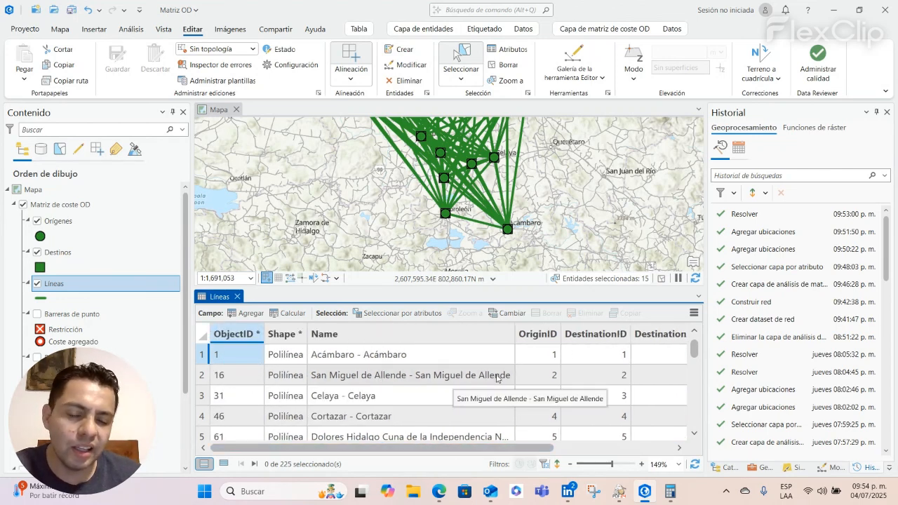
drag(533, 449, 491, 454)
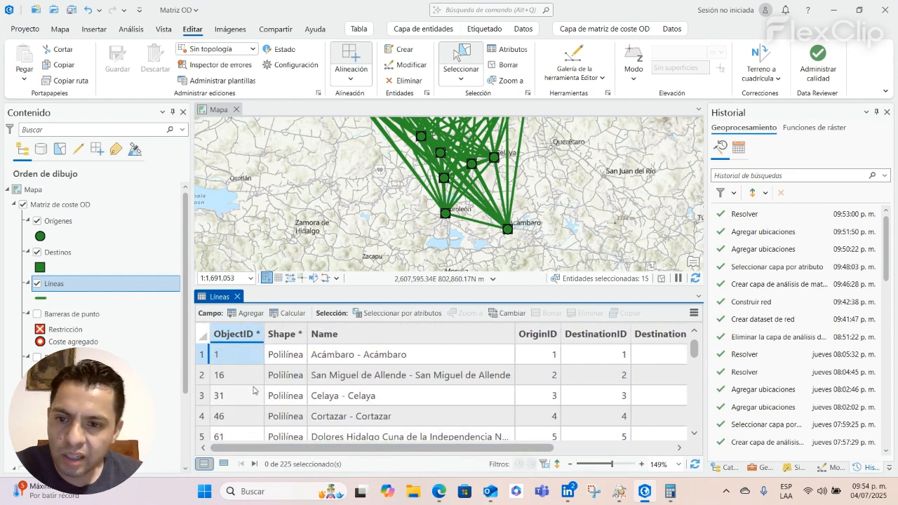
Select rows 1 to 15 of the Líneas table, the records whose origin and destination are the same locality.
click(203, 356)
scroll(421, 393, down, 2)
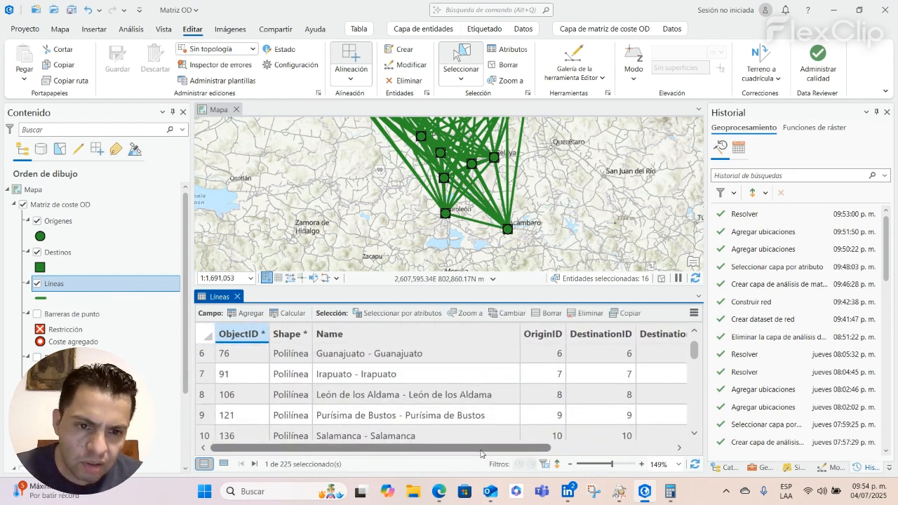
drag(482, 449, 552, 452)
scroll(625, 365, down, 3)
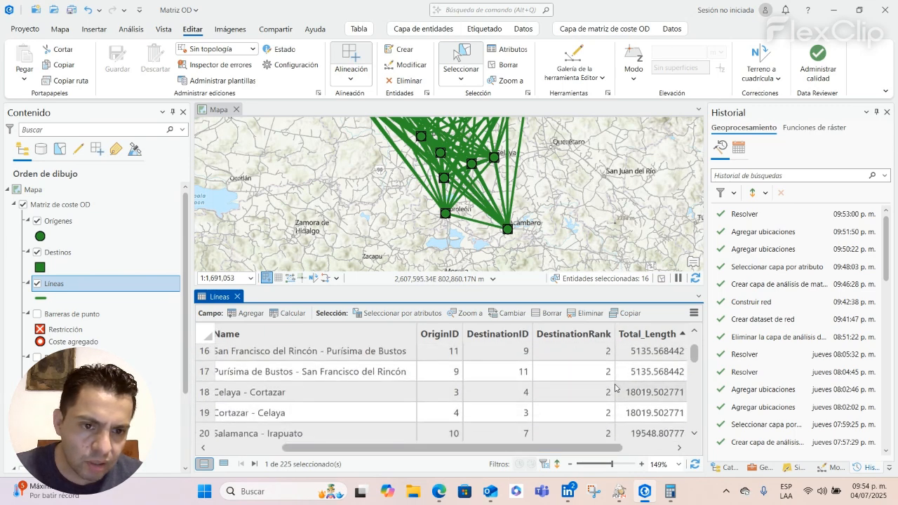
scroll(625, 365, up, 1)
scroll(625, 365, up, 1)
click(696, 435)
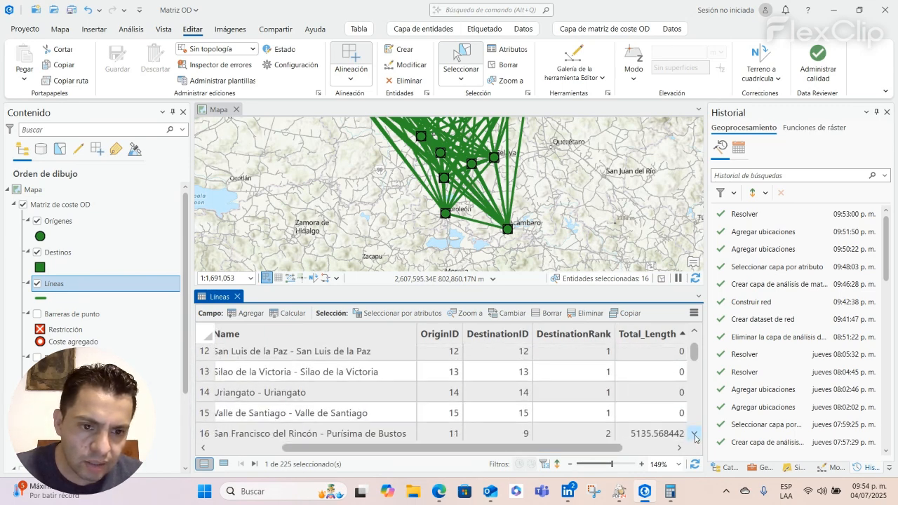
click(207, 413)
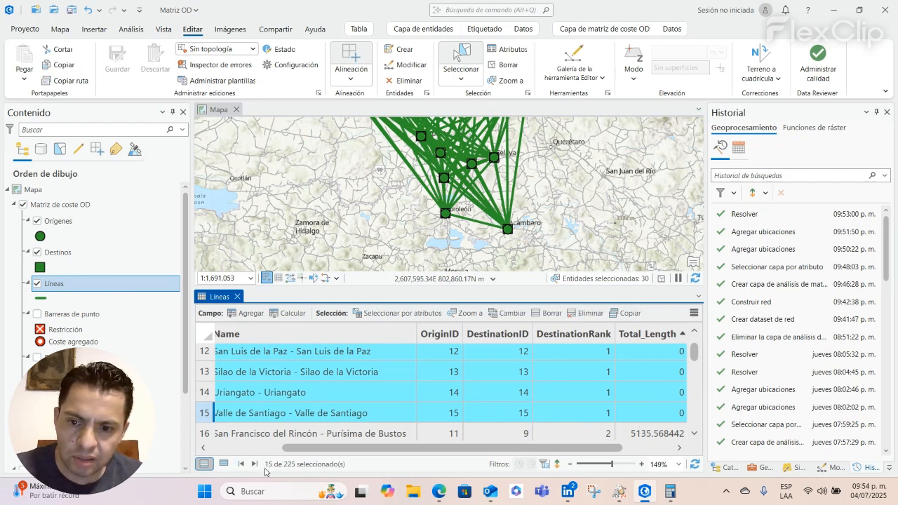
Select only the San Francisco del Rincón - Purísima de Bustos record in the Líneas table.
scroll(548, 395, down, 5)
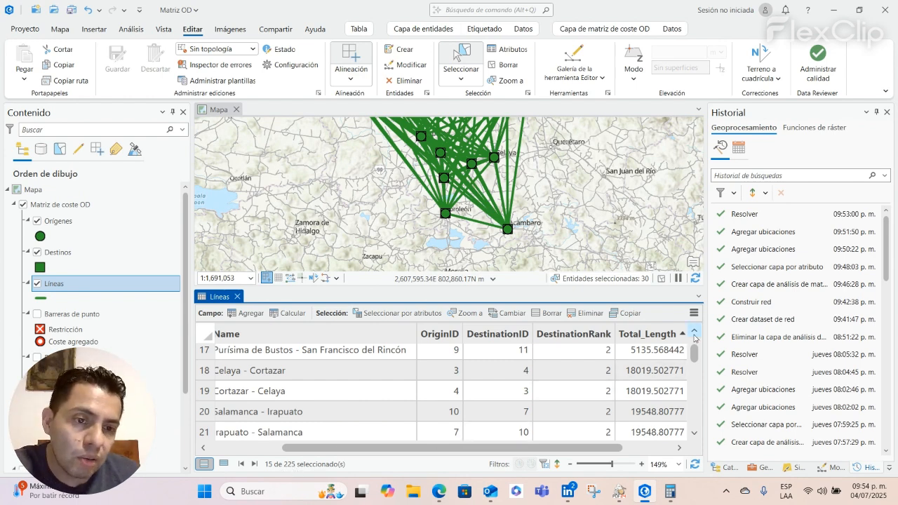
click(693, 334)
click(694, 333)
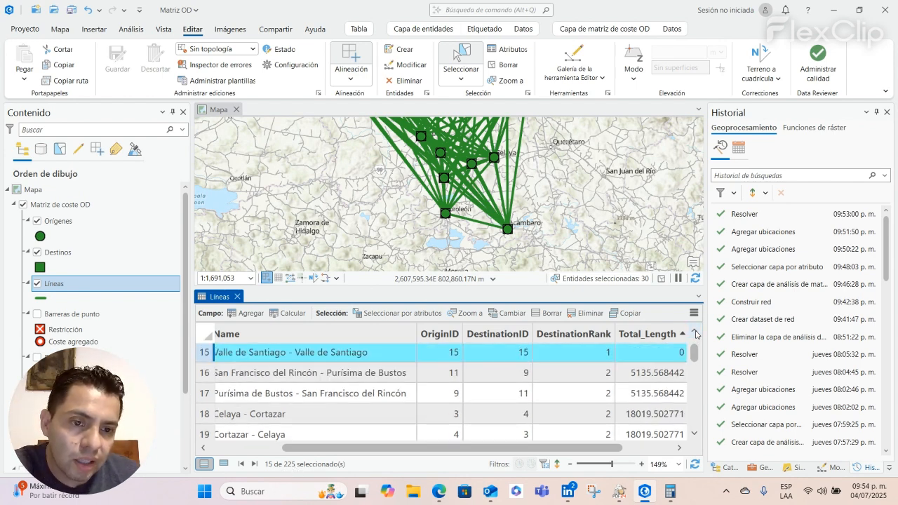
click(205, 373)
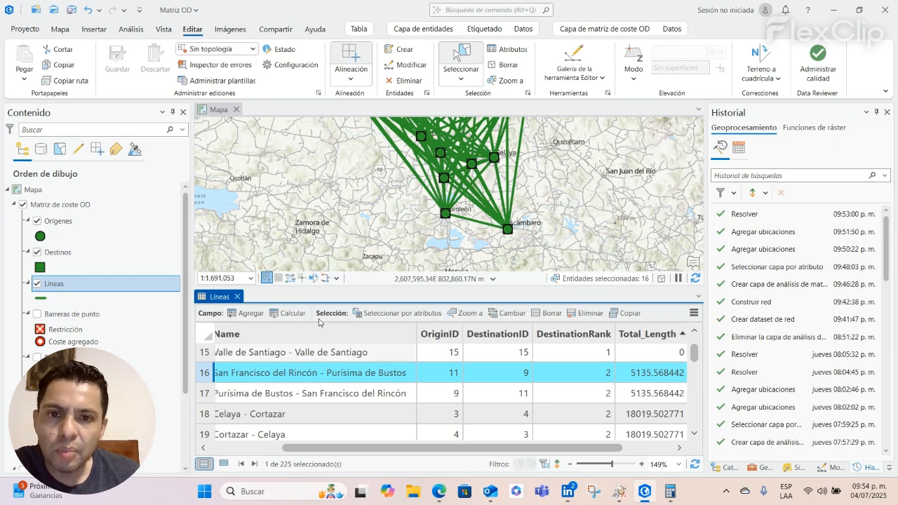
Examine the selected San Francisco del Rincón - Purísima de Bustos line up close on the map.
scroll(376, 172, down, 2)
scroll(376, 172, up, 3)
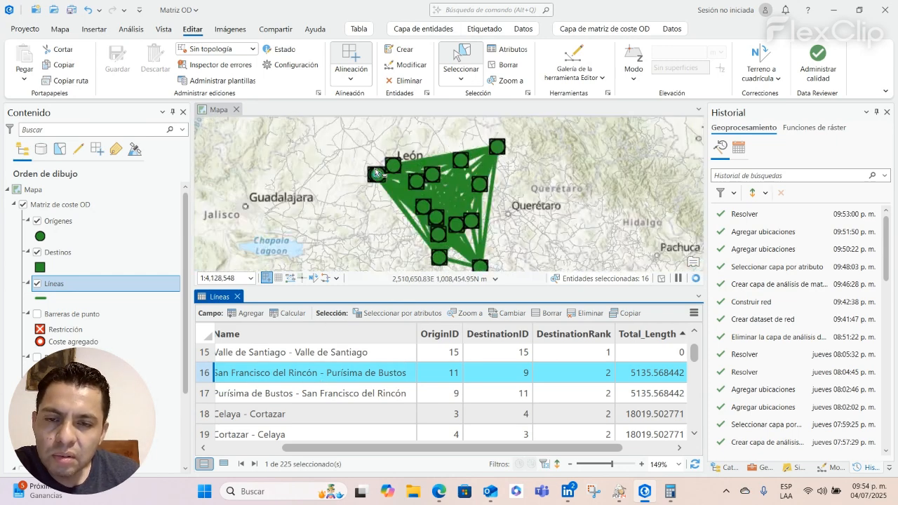
scroll(378, 188, up, 2)
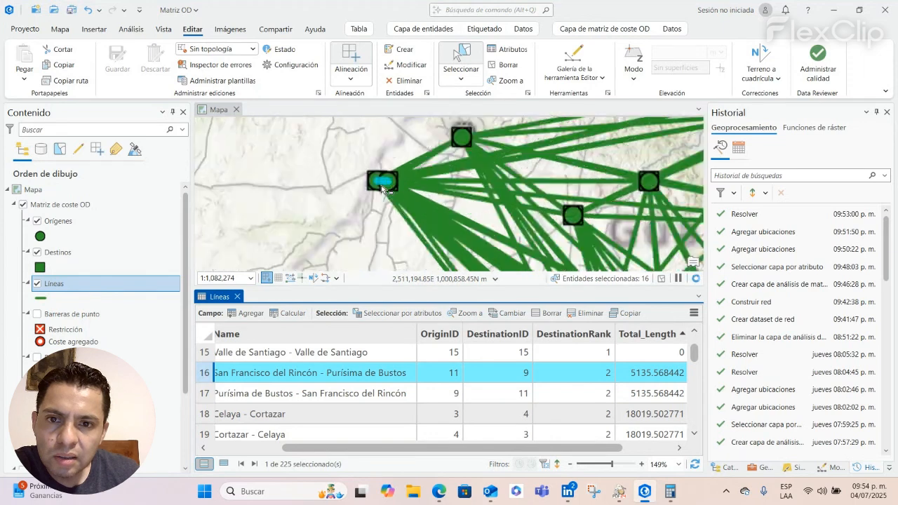
scroll(386, 191, up, 2)
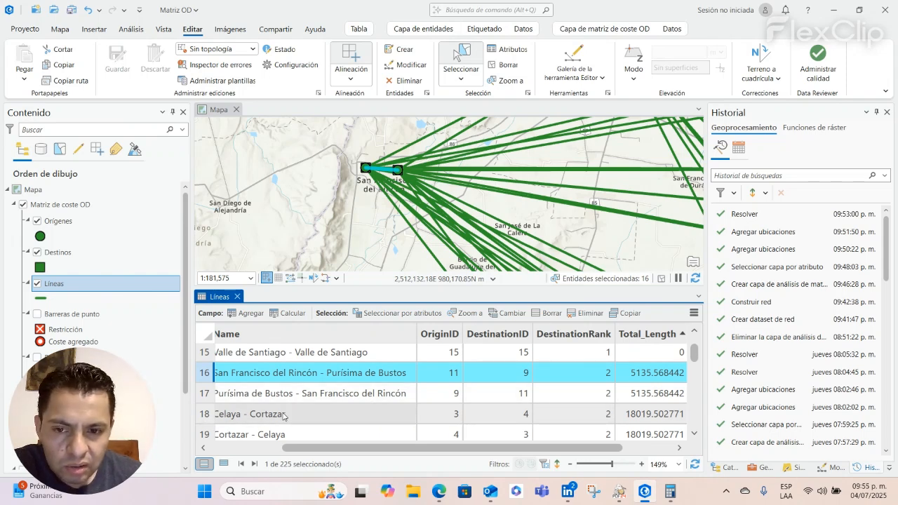
Select the last record of the Líneas table, San Luis de la Paz - Purísima de Bustos, and examine its line on the map.
drag(696, 354, 698, 436)
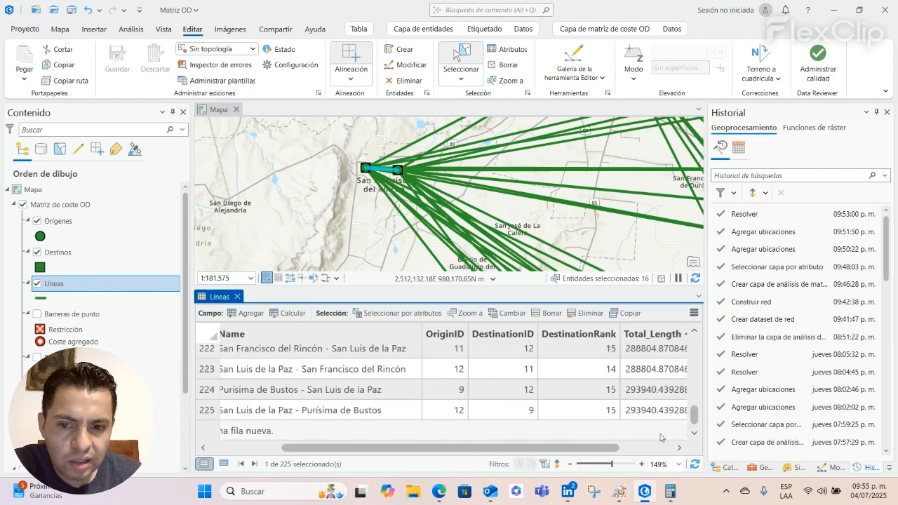
click(208, 412)
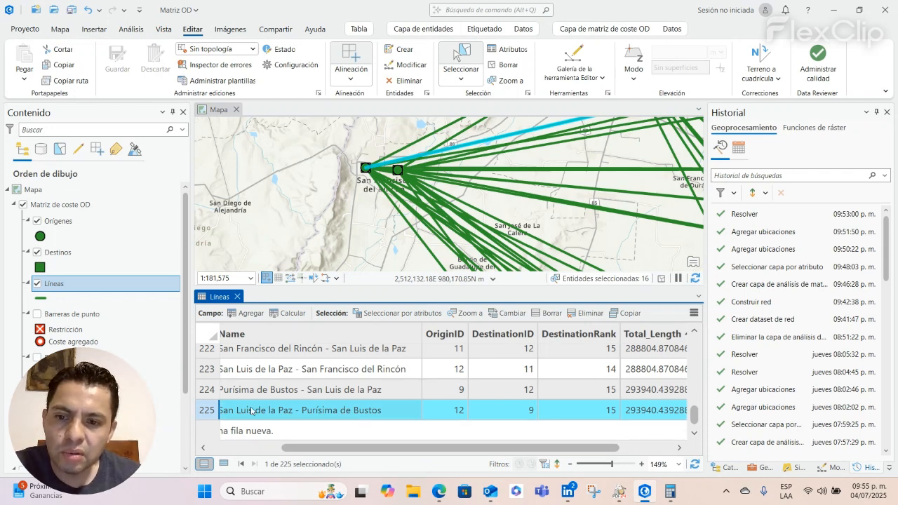
scroll(438, 161, down, 3)
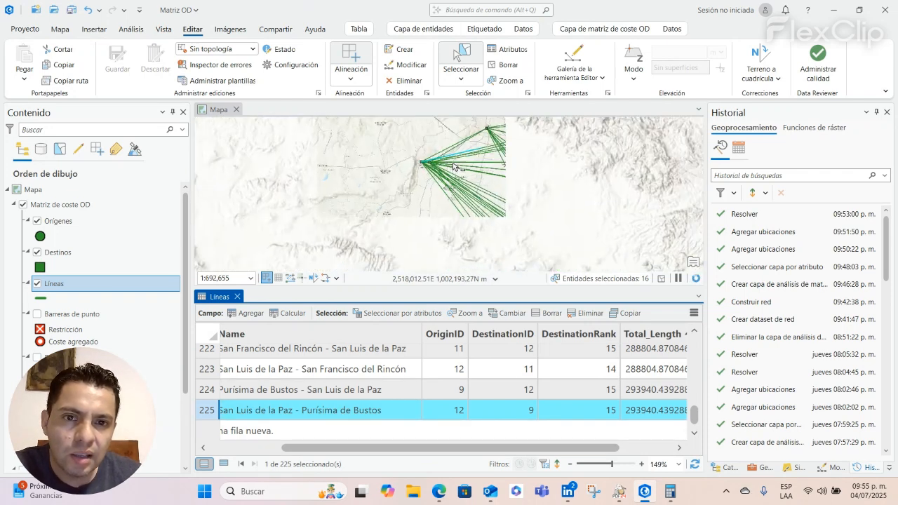
scroll(533, 180, down, 4)
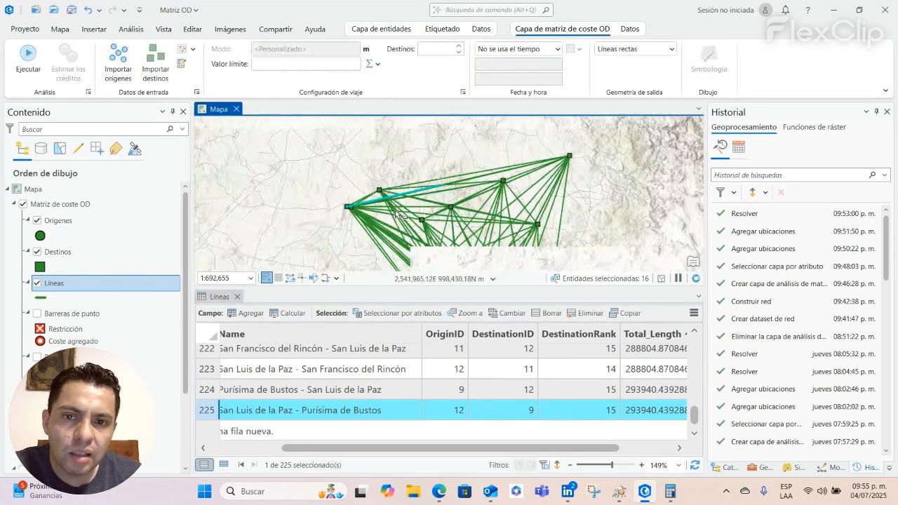
scroll(470, 204, up, 1)
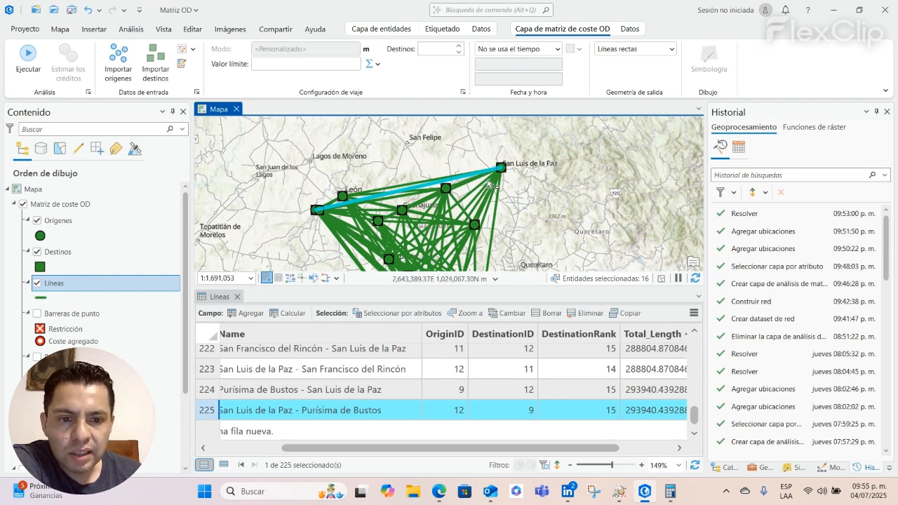
scroll(489, 185, up, 2)
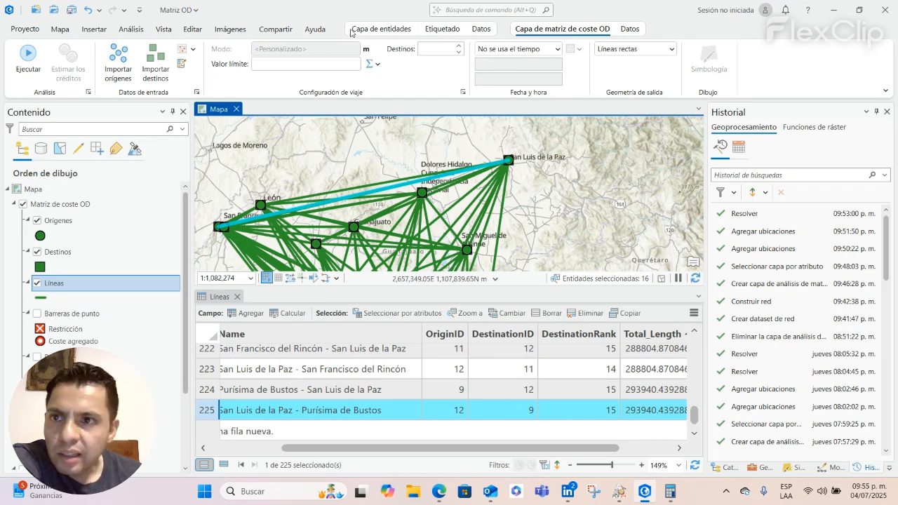
Measure the planar straight-line distance from Purísima de Bustos to San Luis de la Paz, and close the measurement and the Líneas table.
click(61, 29)
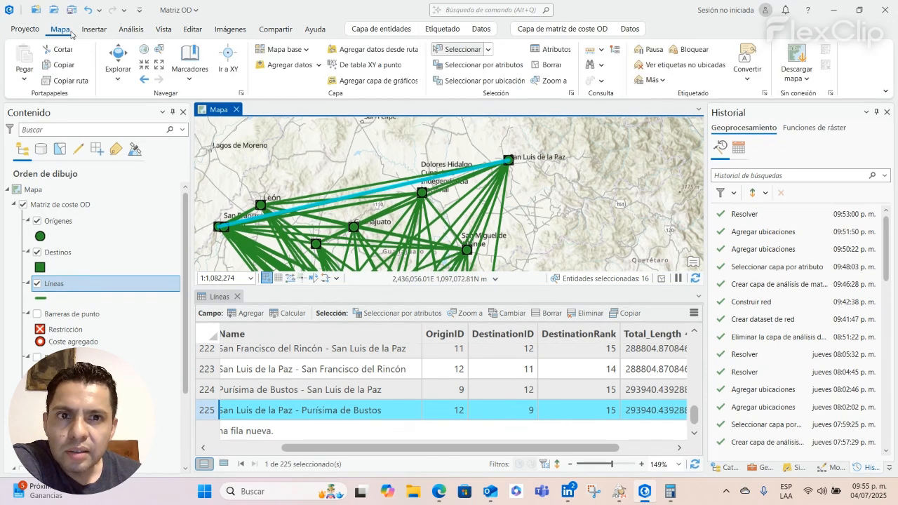
click(602, 50)
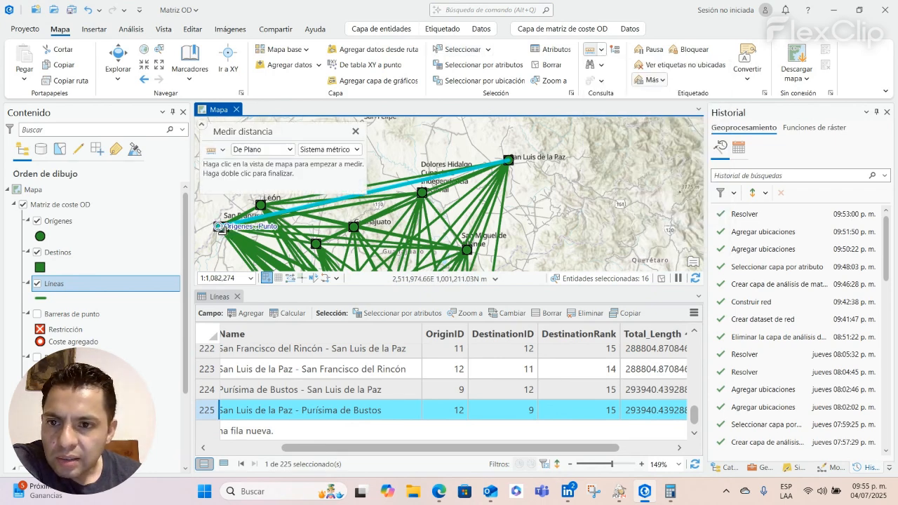
click(220, 226)
double_click(507, 160)
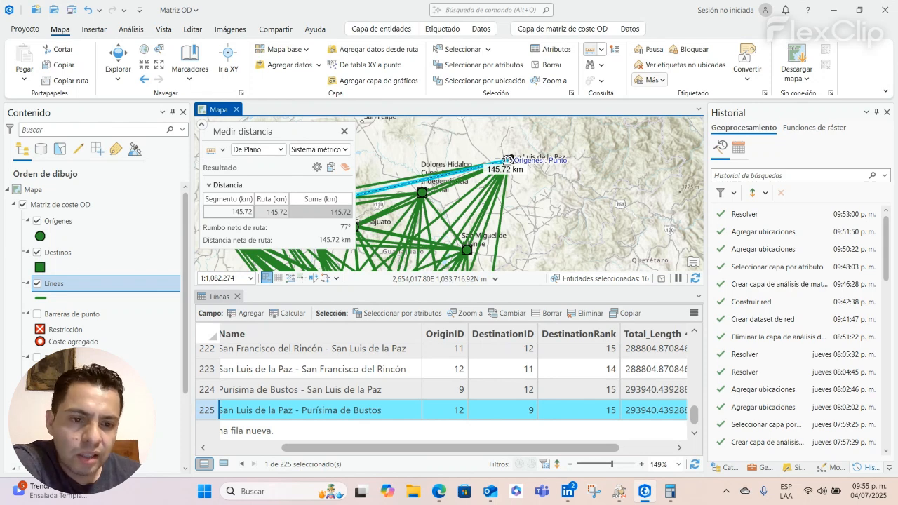
click(344, 131)
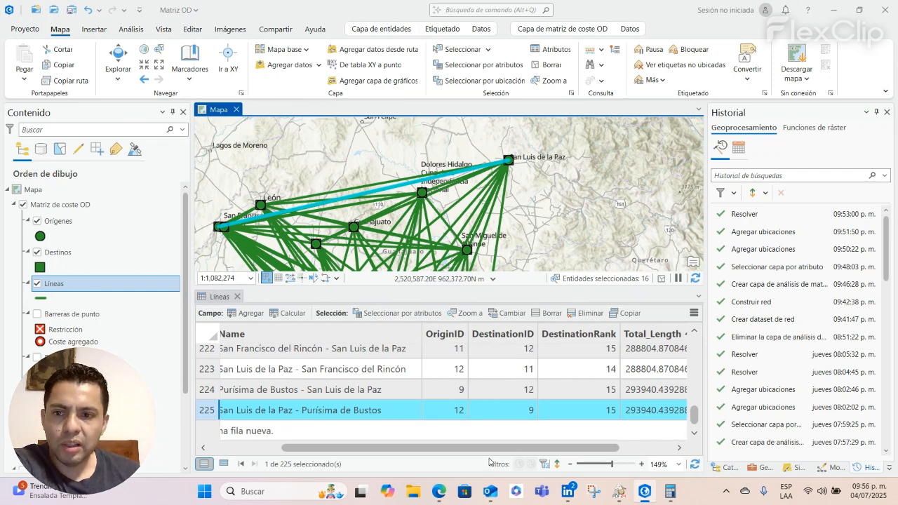
click(237, 297)
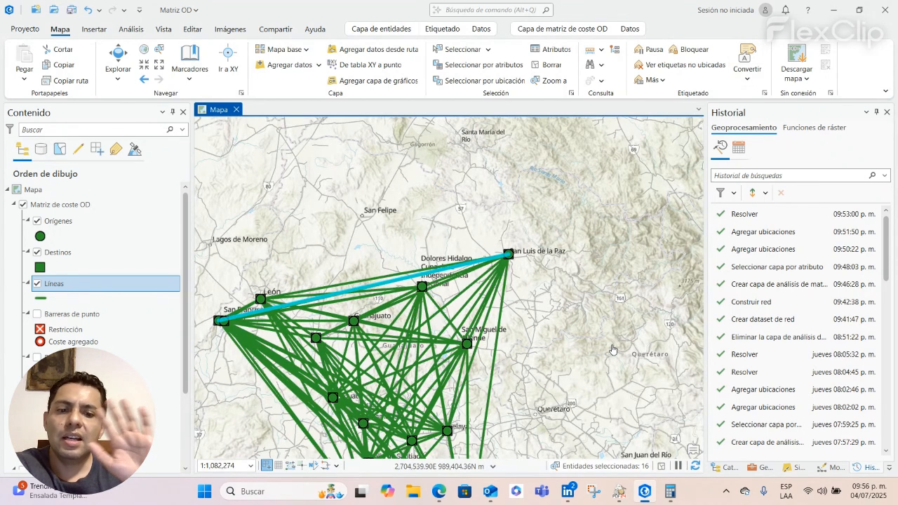
click(439, 491)
click(486, 444)
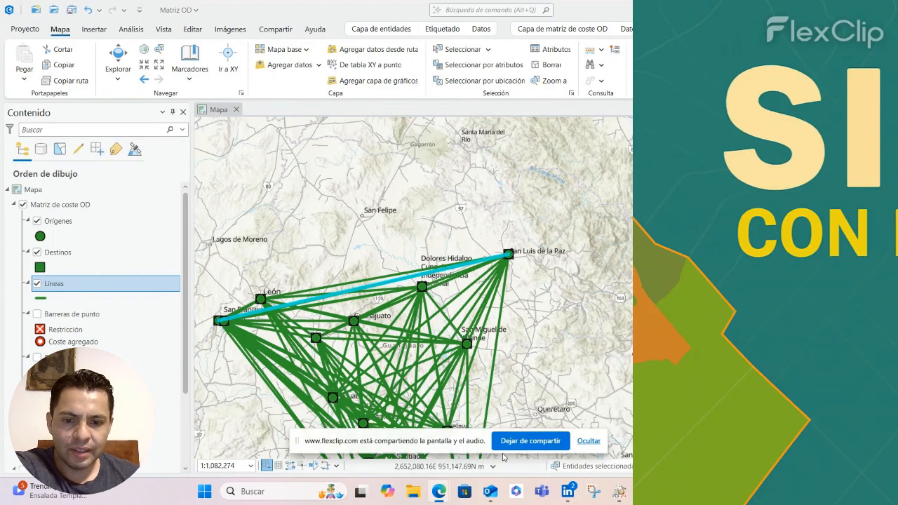